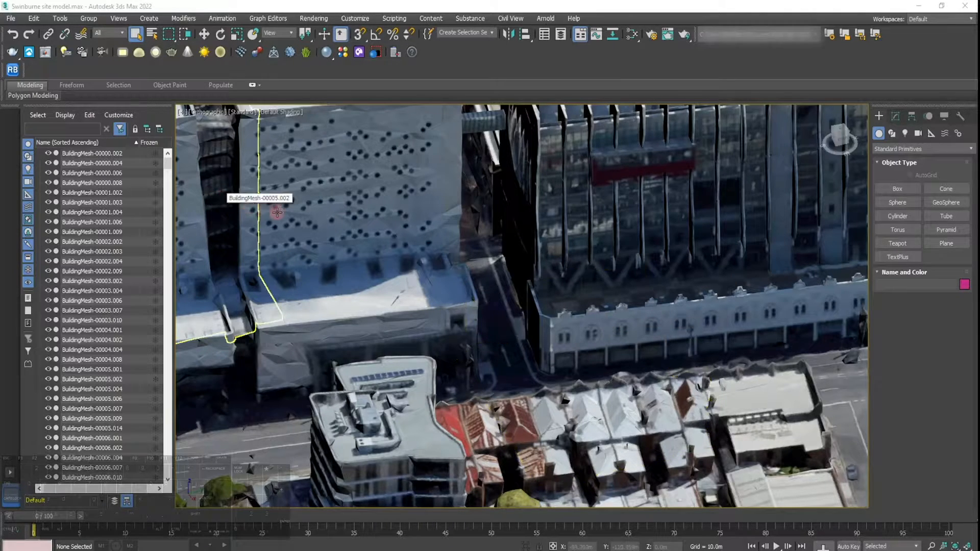
- Switch the maximised orthographic viewport to Perspective and restore the four-viewport layout
{"action": "scroll", "coordinate": [277, 212], "scroll_direction": "down", "scroll_amount": 10}
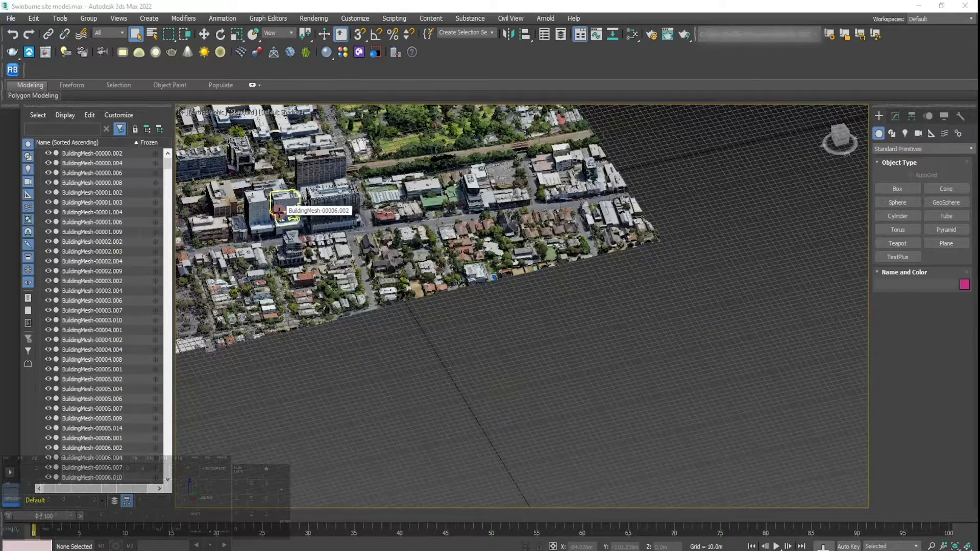
{"action": "middle_click_drag", "start_coordinate": [310, 226], "coordinate": [449, 317]}
{"action": "key", "text": "p"}
{"action": "scroll", "coordinate": [492, 338], "scroll_direction": "up", "scroll_amount": 10}
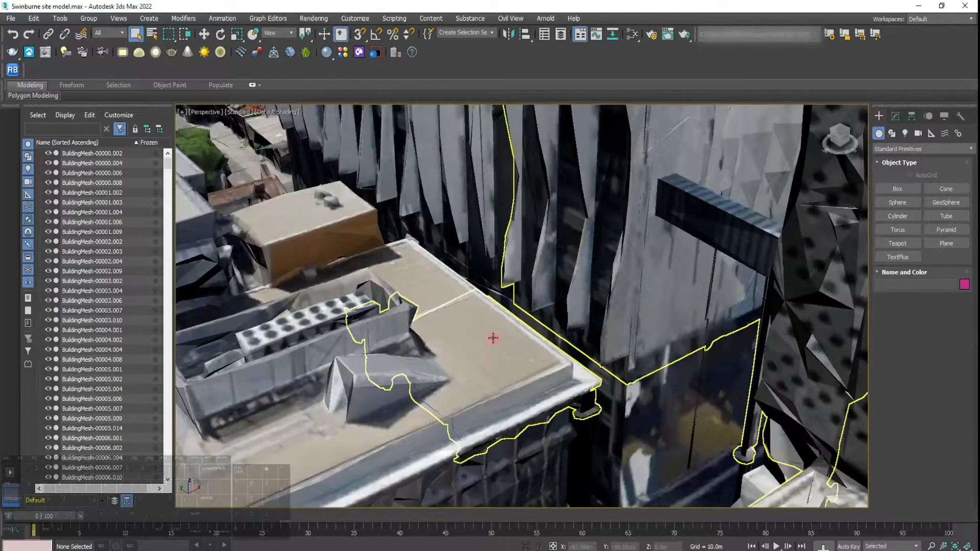
{"action": "key", "text": "alt+w"}
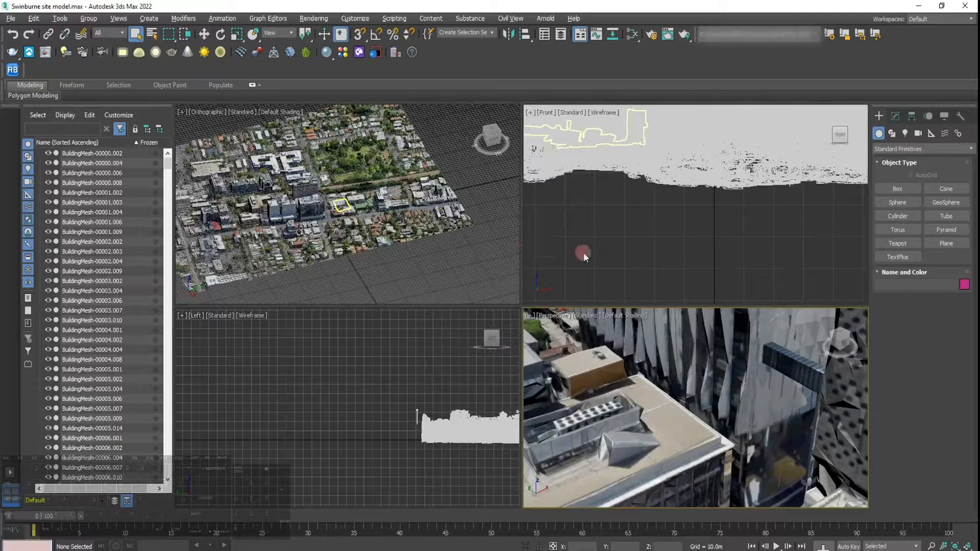
- Set the orthographic viewport to Top view and frame the whole city site model in the Perspective viewport
{"action": "left_click", "coordinate": [424, 265]}
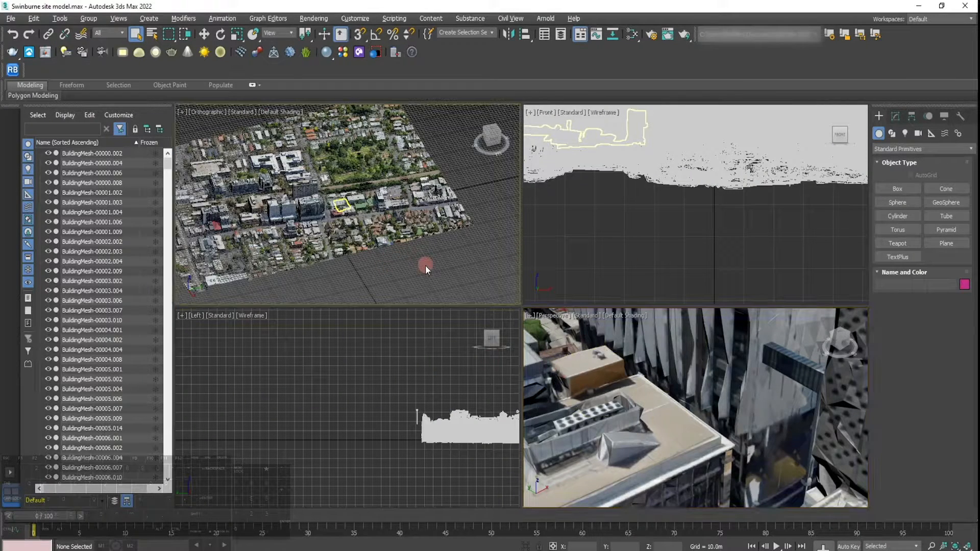
{"action": "key", "text": "t"}
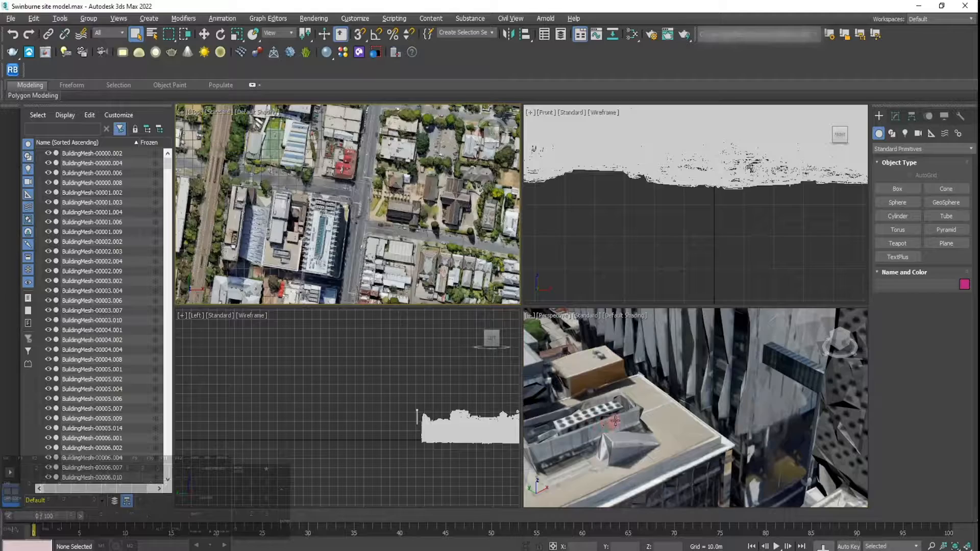
{"action": "scroll", "coordinate": [615, 421], "scroll_direction": "up", "scroll_amount": 2}
{"action": "middle_click_drag", "start_coordinate": [611, 420], "coordinate": [722, 401]}
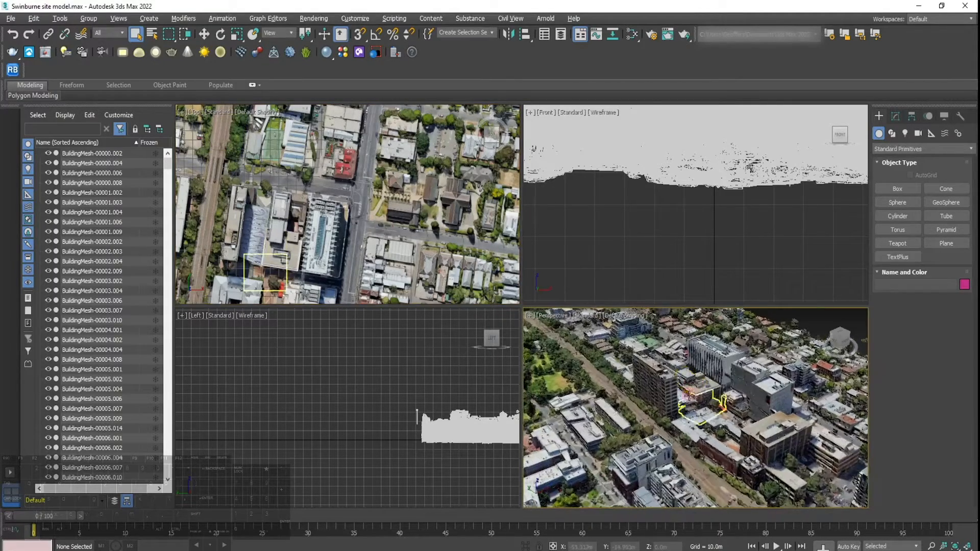
{"action": "scroll", "coordinate": [689, 396], "scroll_direction": "down", "scroll_amount": 4}
{"action": "scroll", "coordinate": [637, 378], "scroll_direction": "up", "scroll_amount": 5}
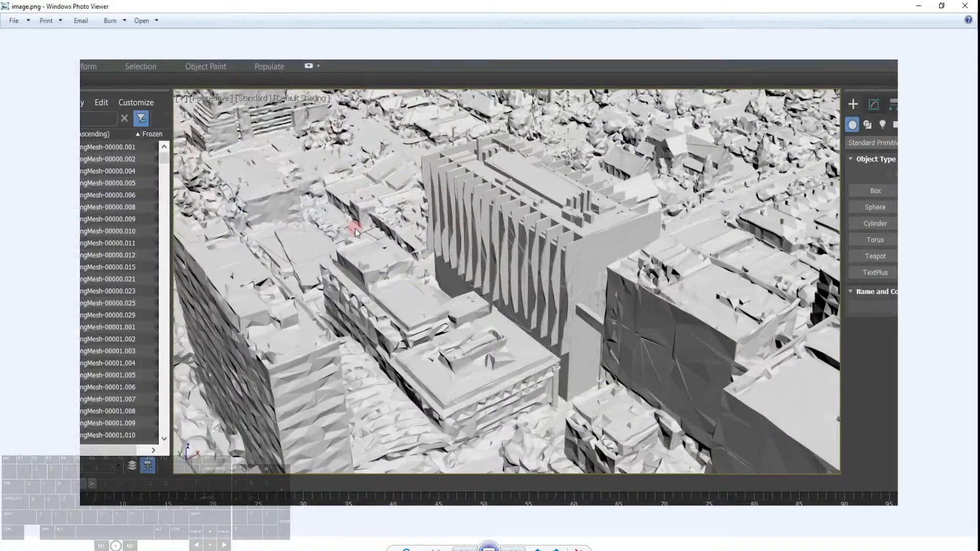
- Examine the image of the untextured city model in Windows Photo Viewer, minimise it and return to the 3ds Max scene
{"action": "scroll", "coordinate": [200, 93], "scroll_direction": "up", "scroll_amount": 1}
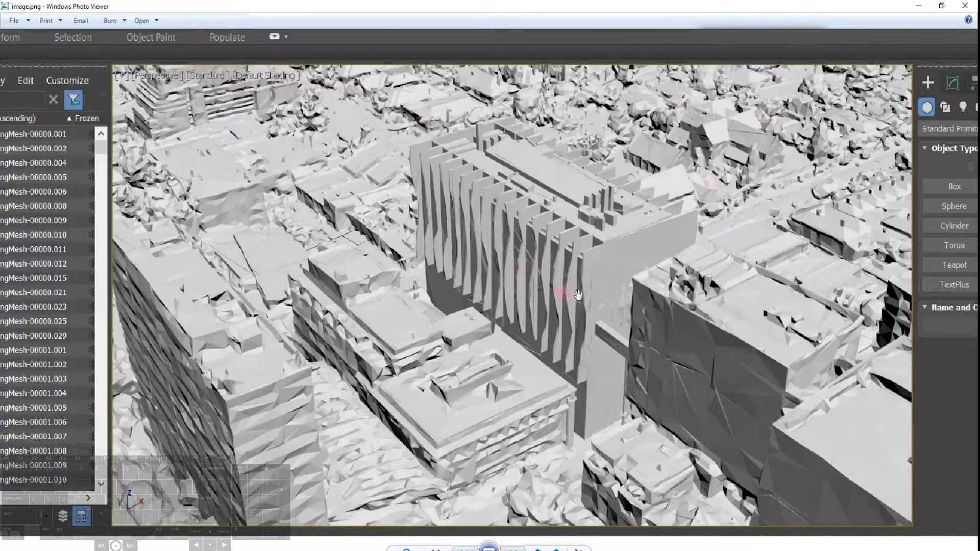
{"action": "left_click", "coordinate": [918, 11]}
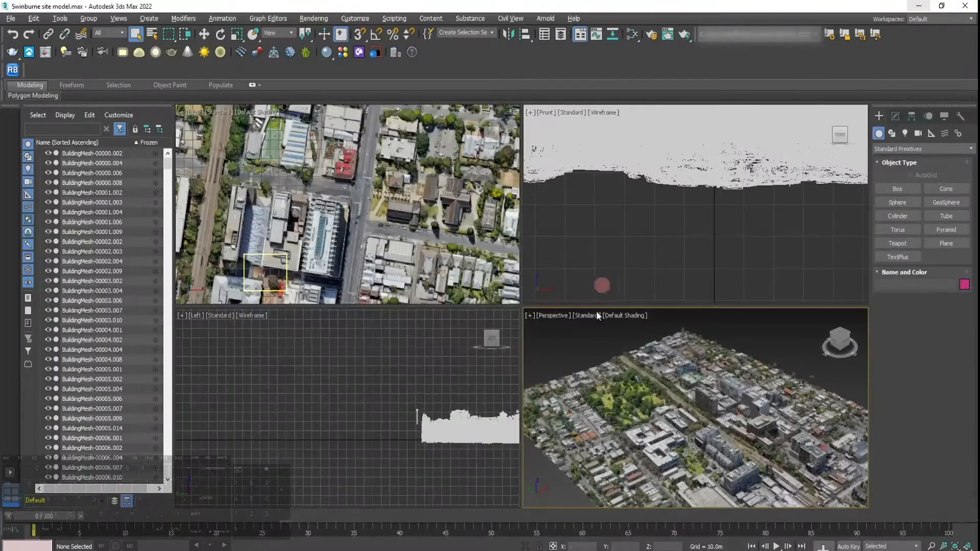
{"action": "middle_click_drag", "start_coordinate": [580, 345], "coordinate": [571, 332]}
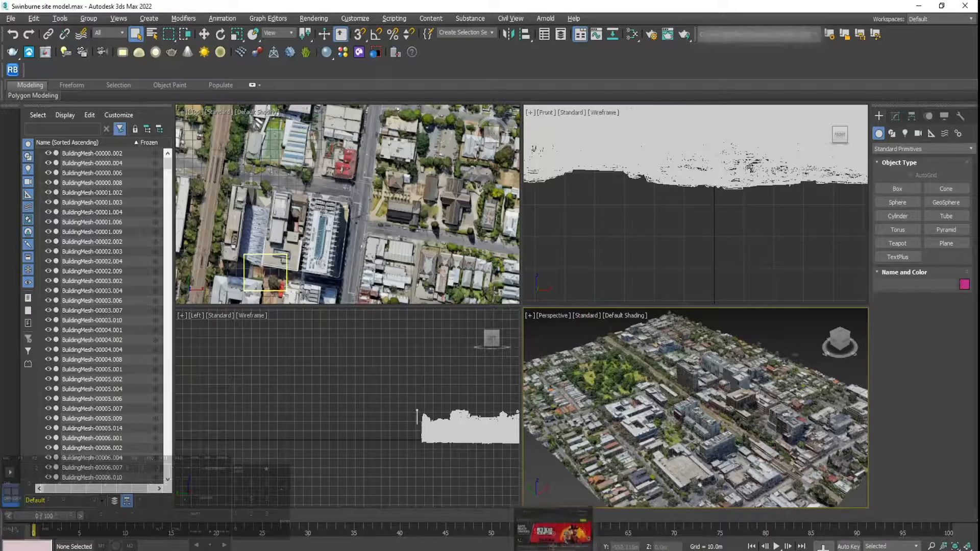
- Switch to GeForce Experience, compare the available and currently installed Game Ready drivers, and minimise it
{"action": "left_click", "coordinate": [555, 549]}
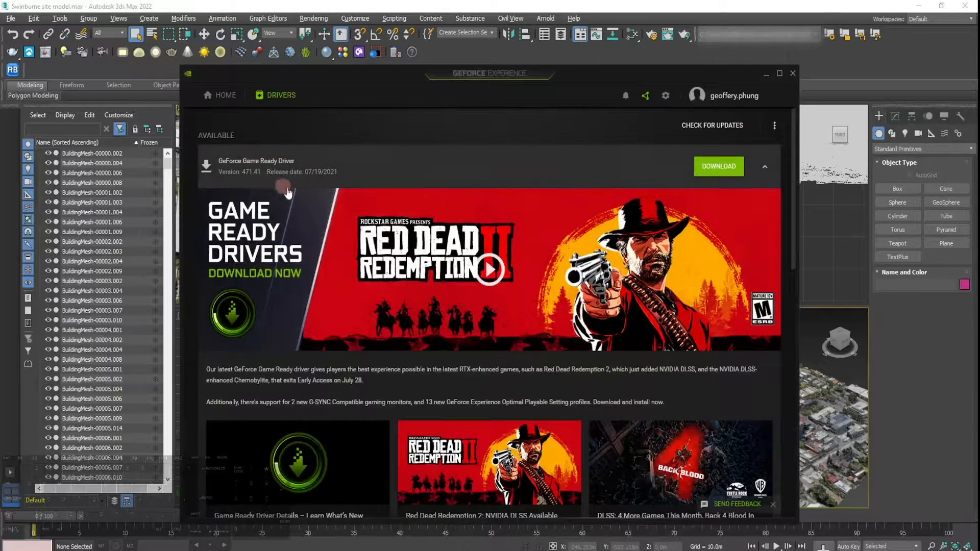
{"action": "scroll", "coordinate": [426, 203], "scroll_direction": "down", "scroll_amount": 5}
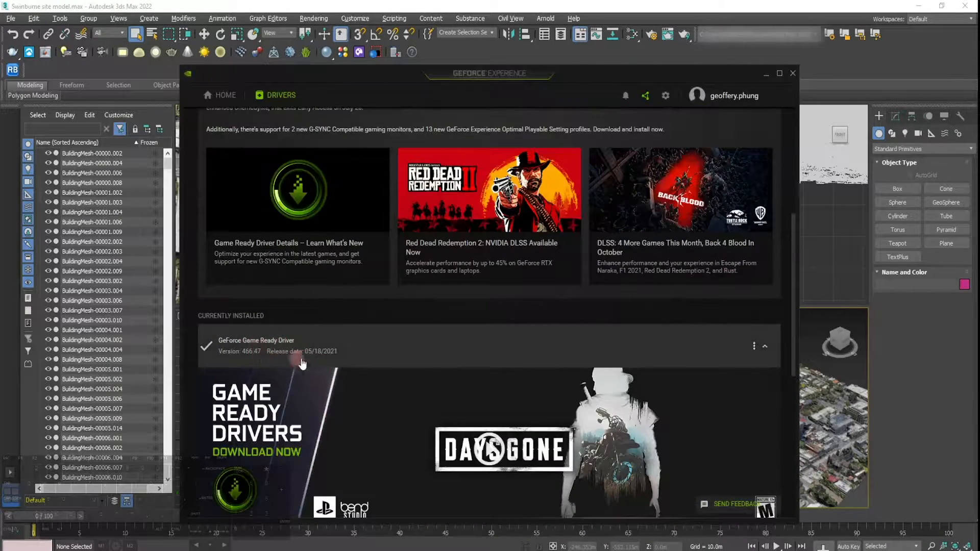
{"action": "scroll", "coordinate": [324, 353], "scroll_direction": "up", "scroll_amount": 5}
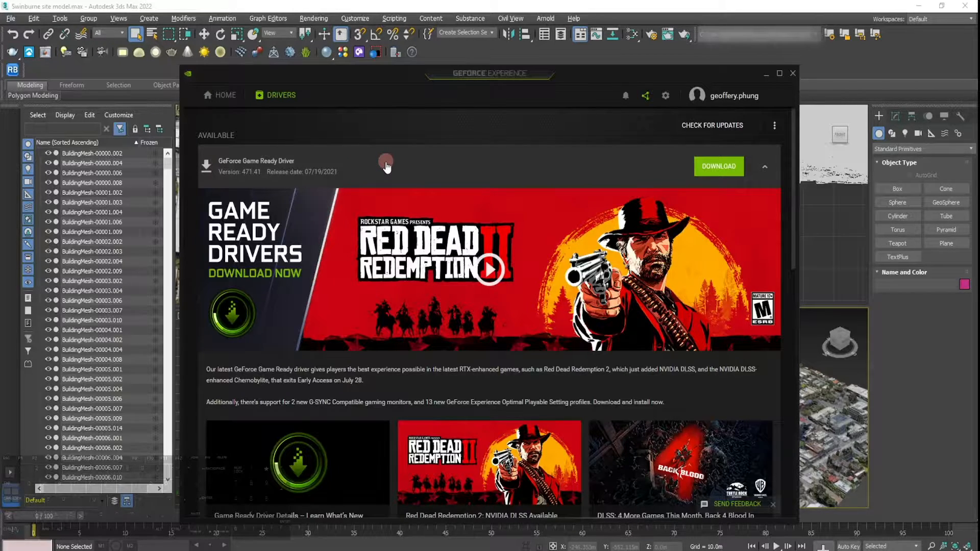
{"action": "left_click", "coordinate": [767, 75]}
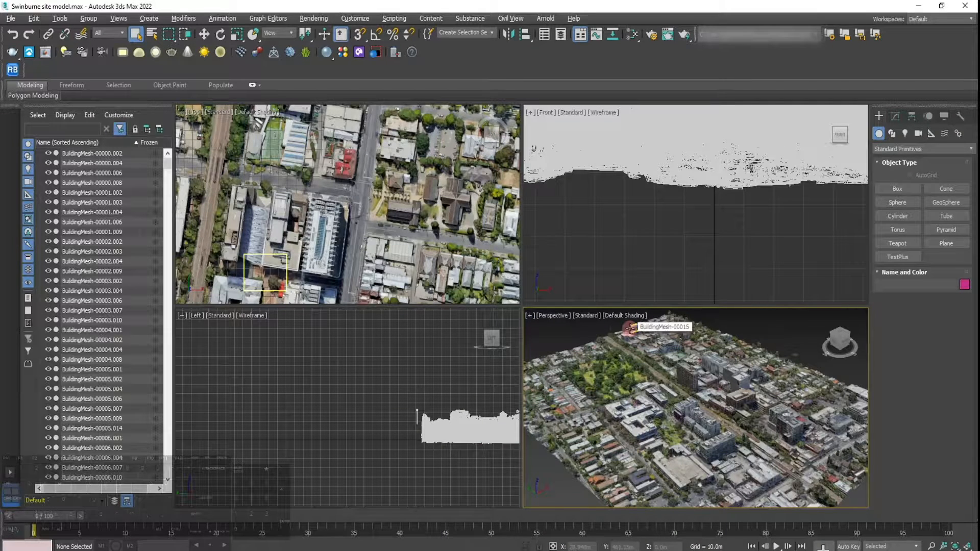
- Check the installed display driver and the driver selection in the Viewports preferences without changing the driver
{"action": "left_click", "coordinate": [356, 20]}
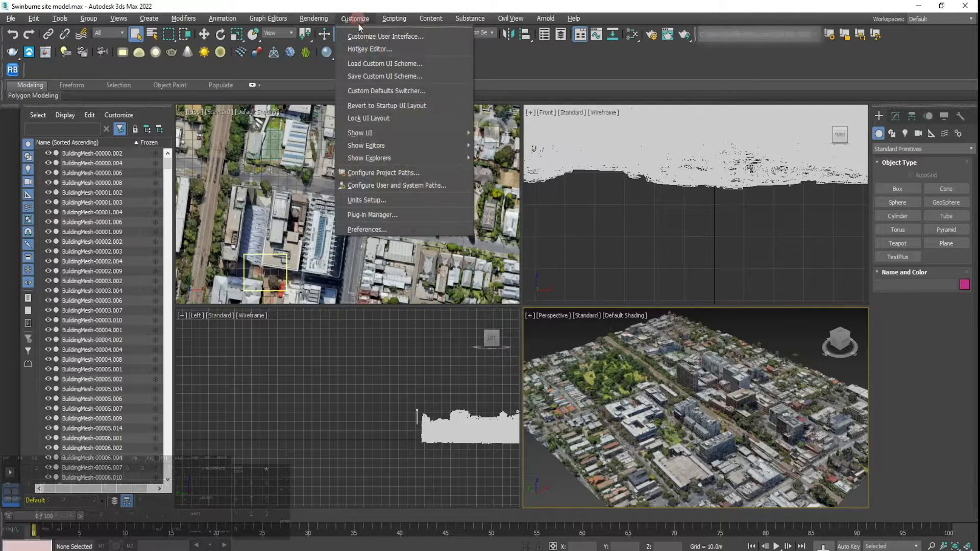
{"action": "left_click", "coordinate": [384, 228]}
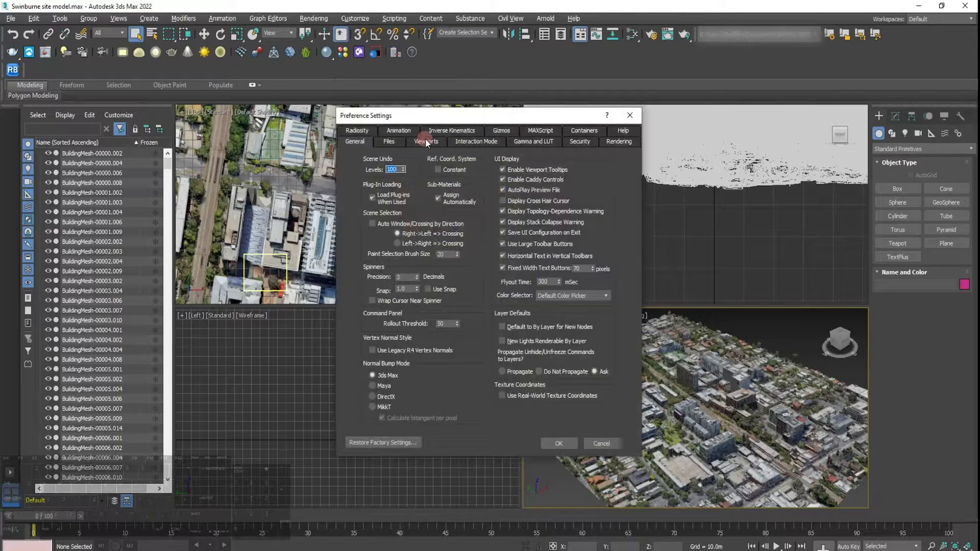
{"action": "left_click", "coordinate": [425, 141]}
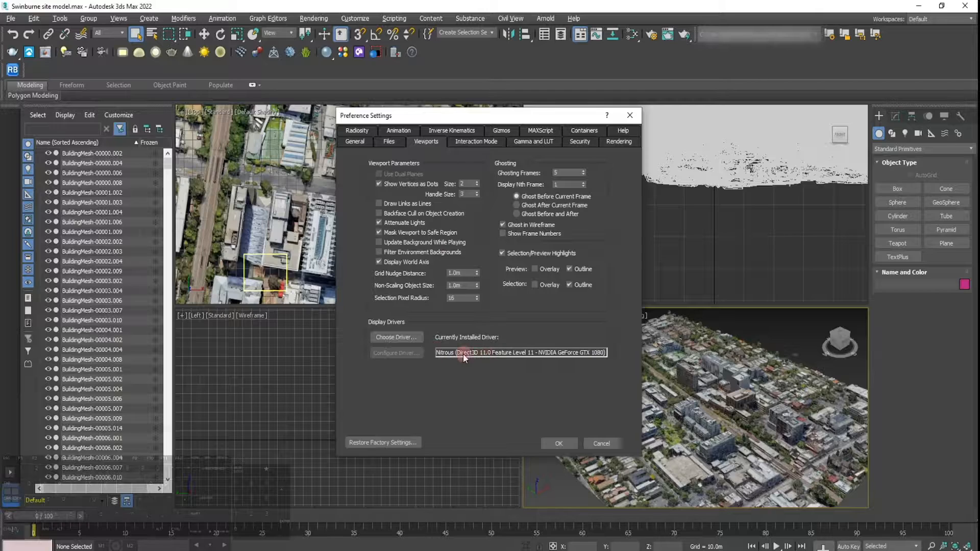
{"action": "left_click", "coordinate": [409, 339]}
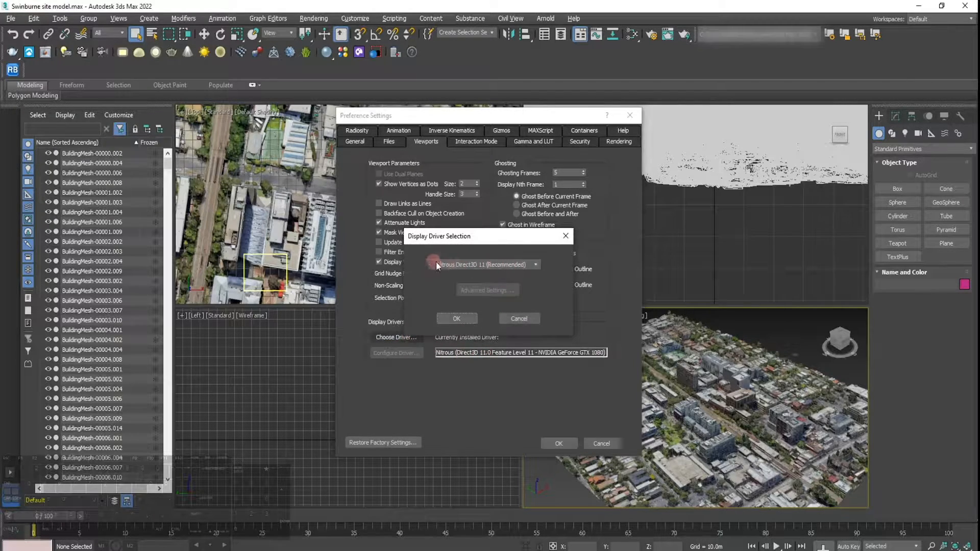
{"action": "left_click", "coordinate": [506, 317]}
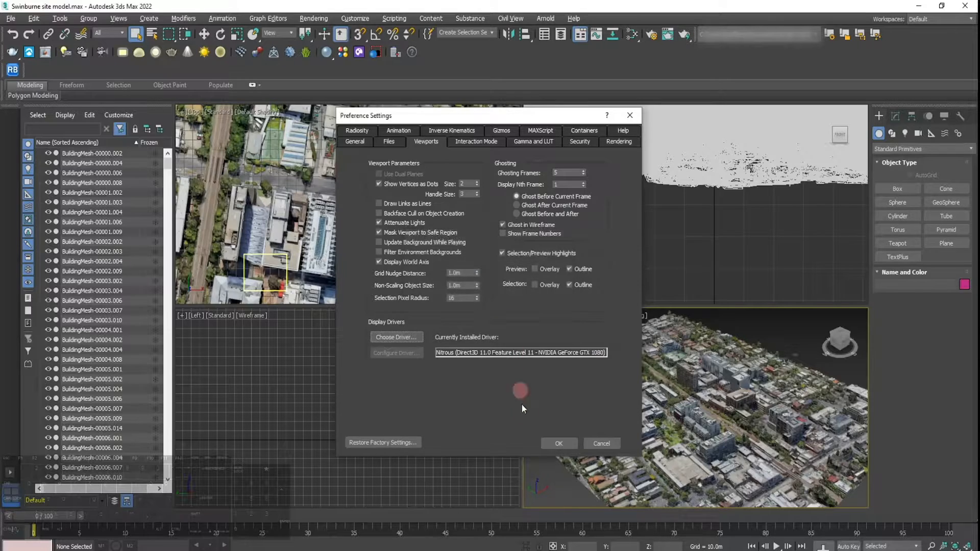
{"action": "left_click", "coordinate": [559, 443]}
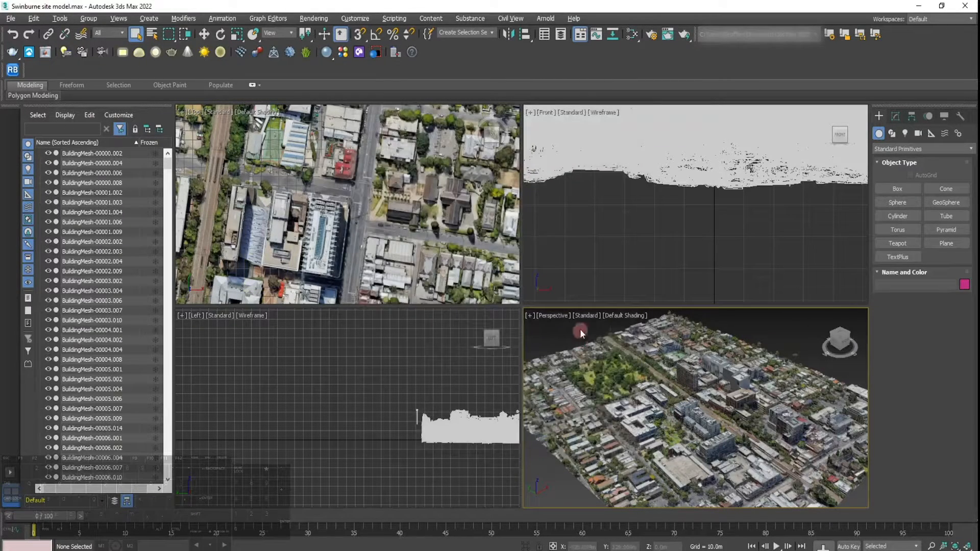
- Switch the Perspective viewport's rendering quality to High Quality and back to Standard
{"action": "left_click", "coordinate": [585, 315]}
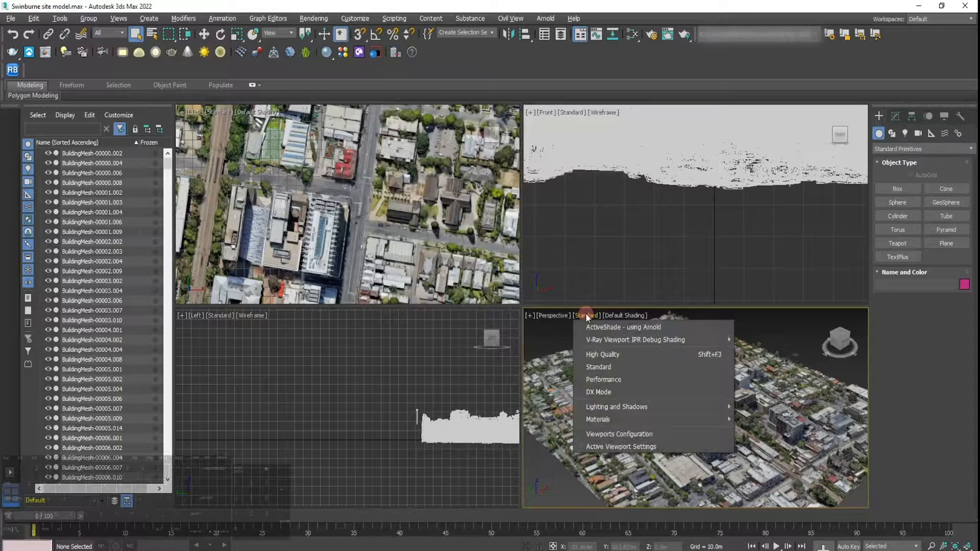
{"action": "left_click", "coordinate": [607, 357]}
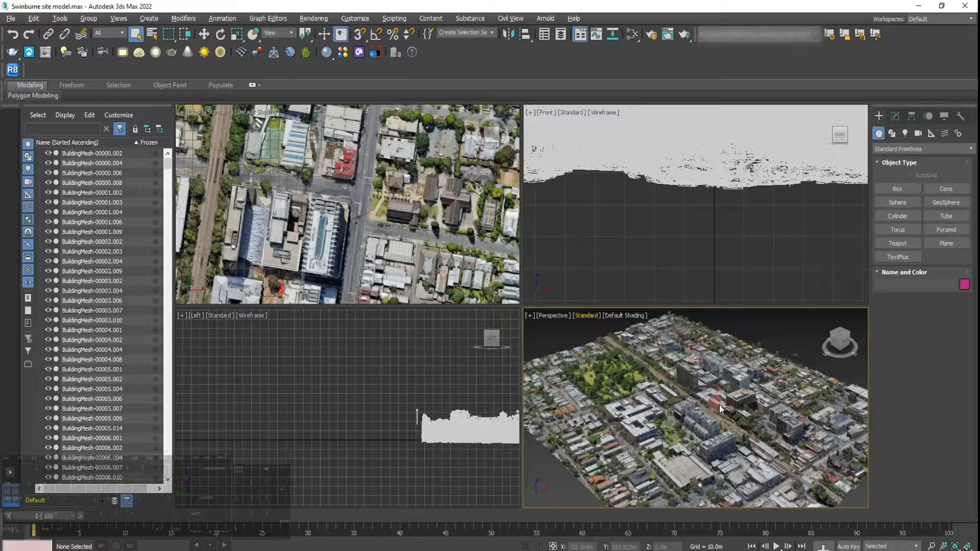
{"action": "left_click", "coordinate": [593, 317]}
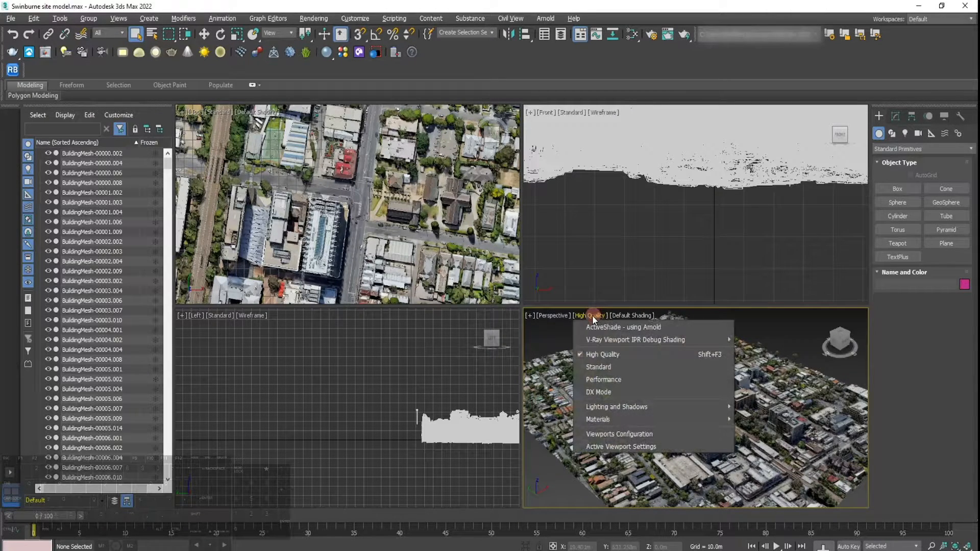
{"action": "left_click", "coordinate": [601, 368]}
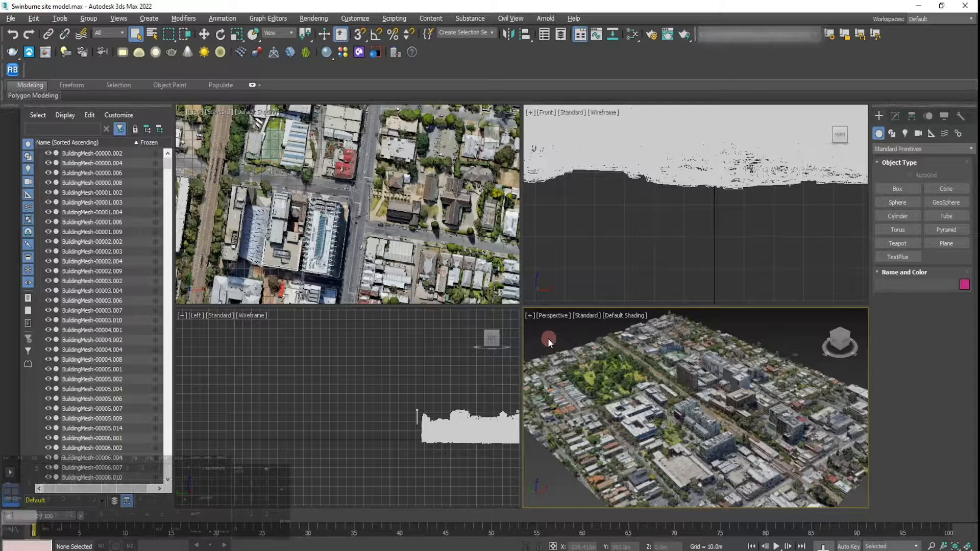
- Open Asset Tracking and widen the Name column so the full texture file names can be read
{"action": "key", "text": "shift+t"}
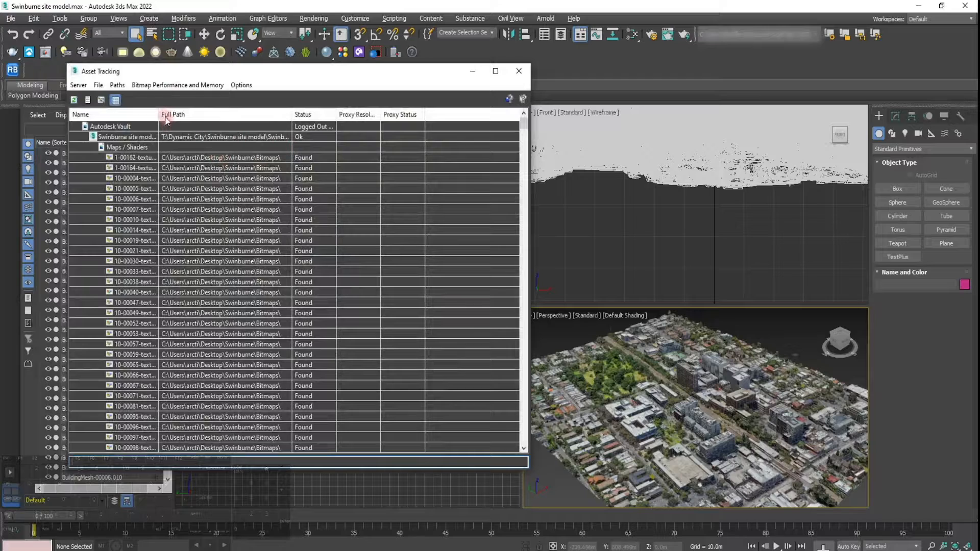
{"action": "left_click_drag", "start_coordinate": [159, 114], "coordinate": [199, 115]}
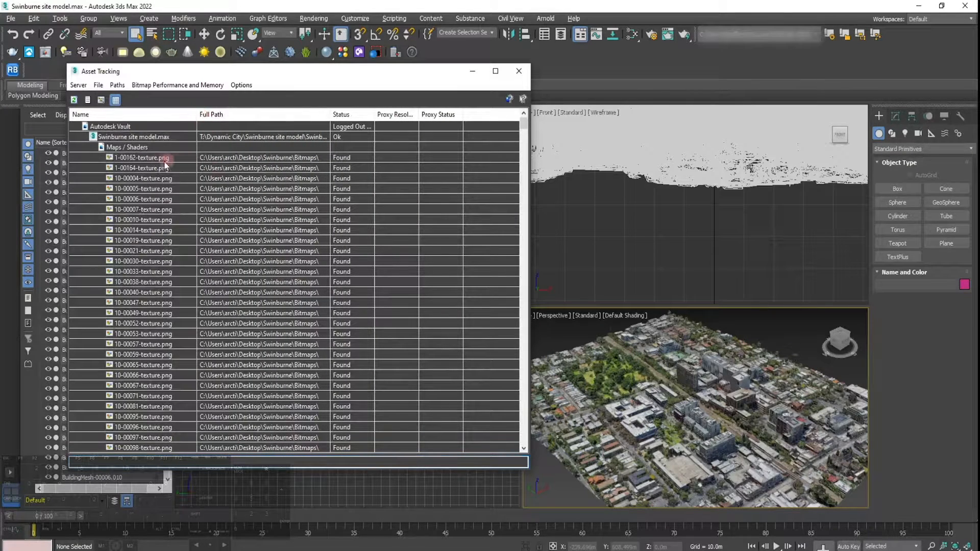
{"action": "left_click_drag", "start_coordinate": [525, 124], "coordinate": [356, 147]}
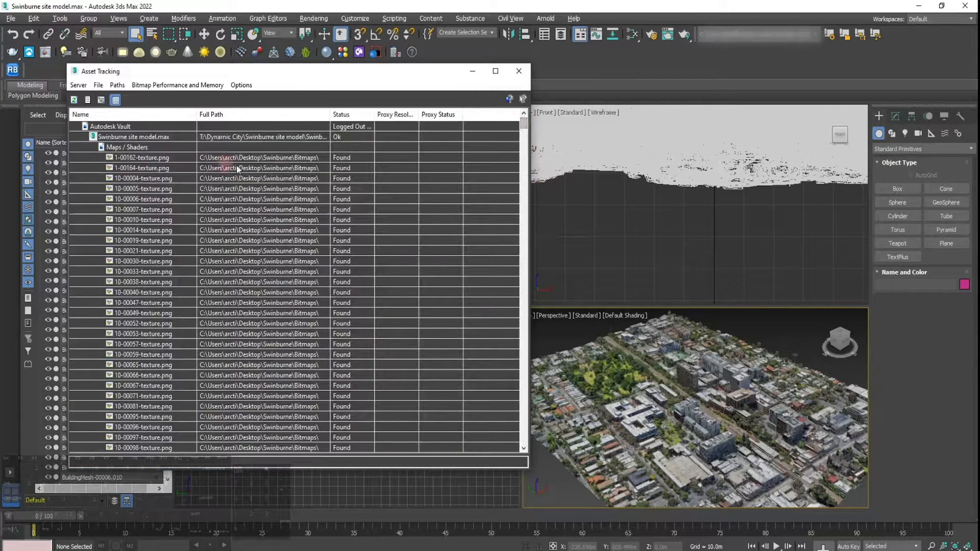
- Set the asset path of 1-00162-texture.png to T:\Dynamic City\Swinburne site model\Swinburne site model\Bitmaps-HIDE using that folder's matching texture file
{"action": "left_click", "coordinate": [167, 157]}
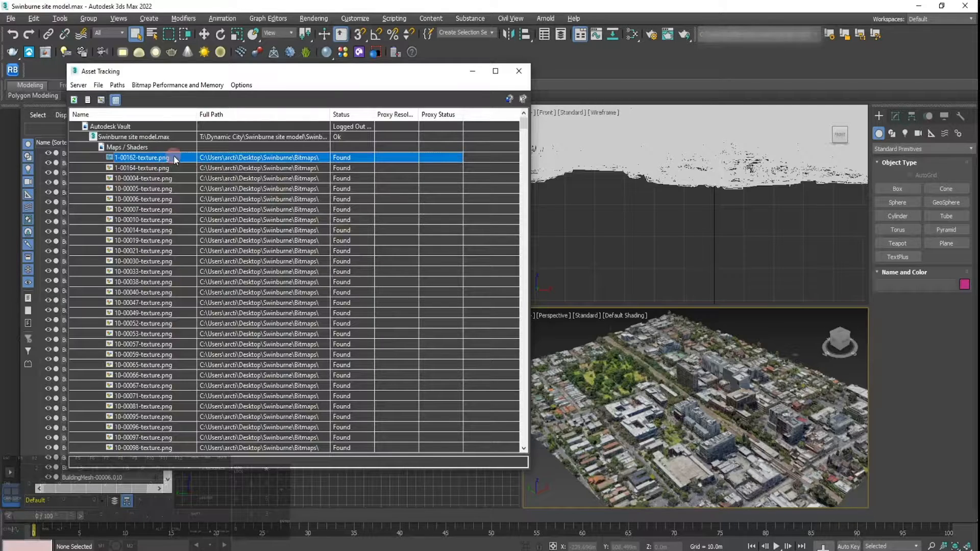
{"action": "right_click", "coordinate": [174, 158]}
{"action": "left_click", "coordinate": [318, 158]}
{"action": "left_click", "coordinate": [120, 85]}
{"action": "left_click", "coordinate": [117, 85]}
{"action": "left_click", "coordinate": [152, 125]}
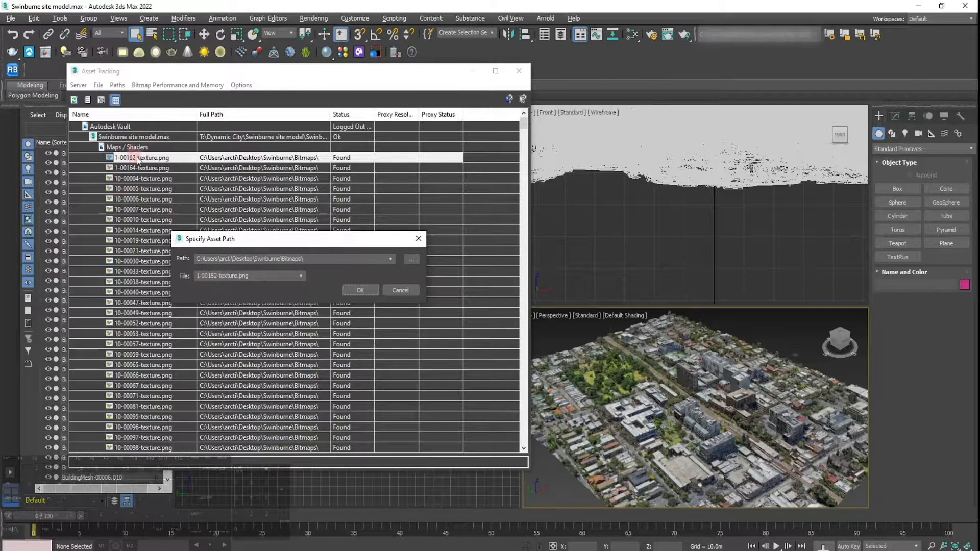
{"action": "left_click", "coordinate": [415, 259]}
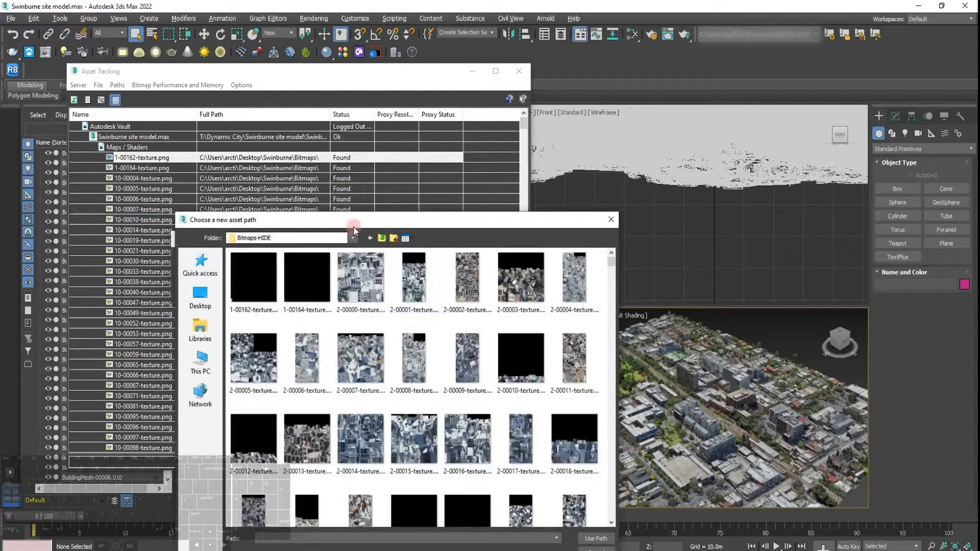
{"action": "left_click_drag", "start_coordinate": [420, 220], "coordinate": [662, 186]}
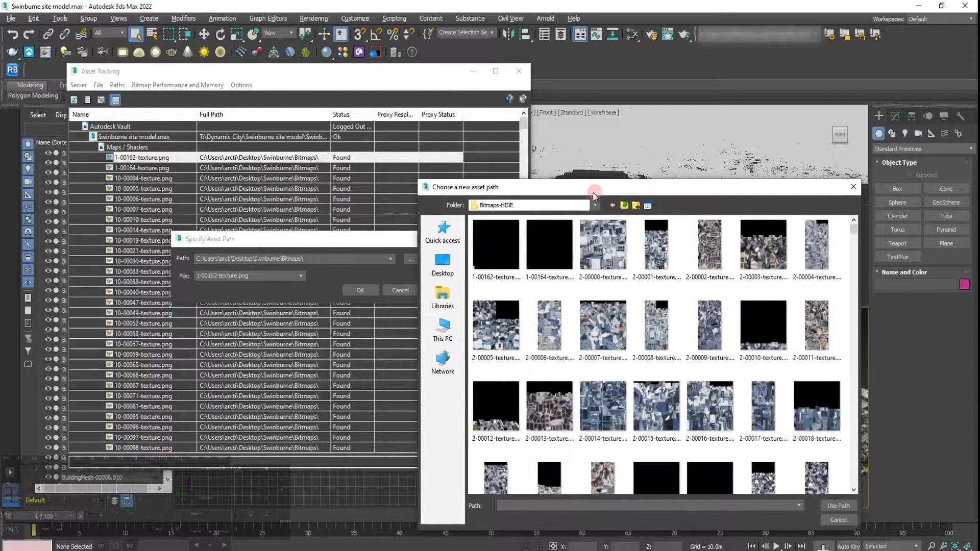
{"action": "left_click", "coordinate": [493, 260]}
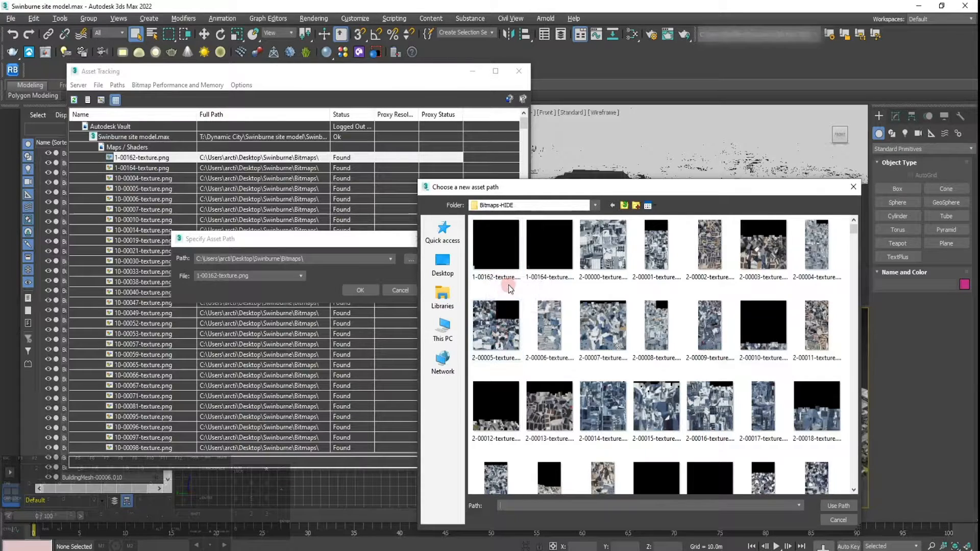
{"action": "left_click", "coordinate": [505, 258]}
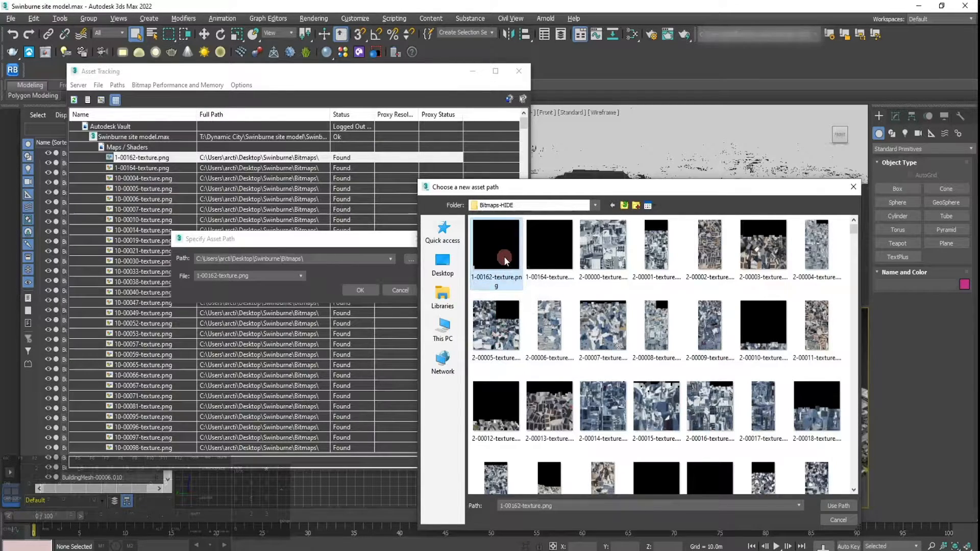
{"action": "left_click", "coordinate": [835, 505]}
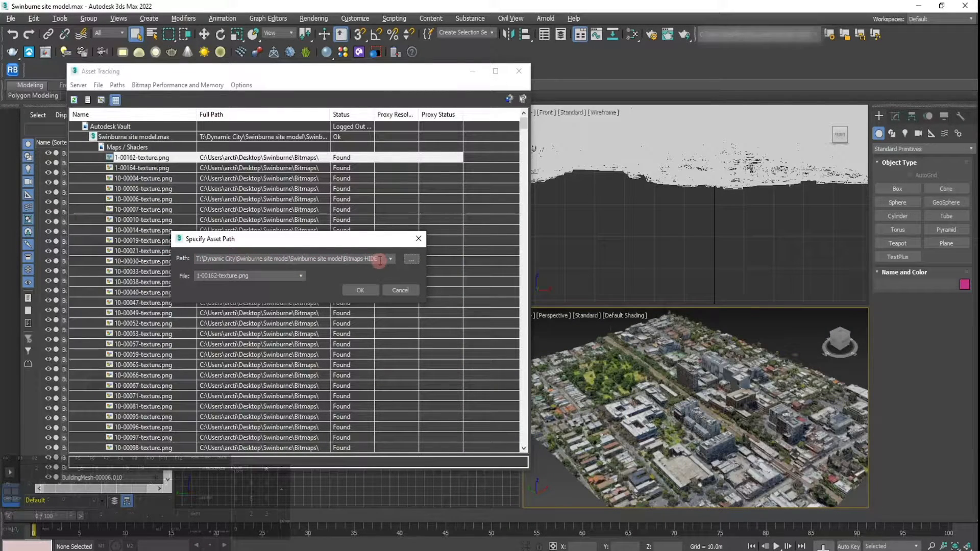
{"action": "left_click", "coordinate": [361, 289]}
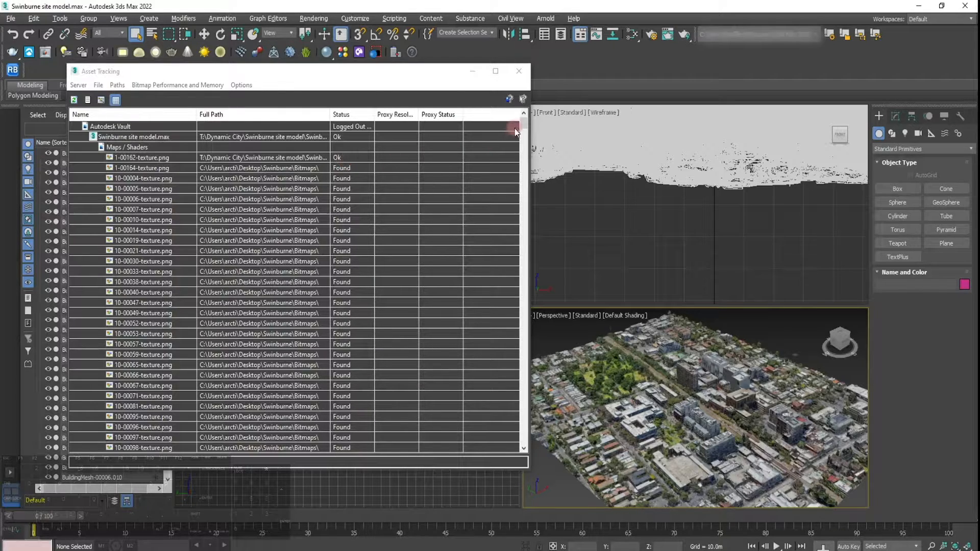
- Switch to Firefox and view the Relink Bitmaps v2.14 page on colinsenner.com
{"action": "mouse_move", "coordinate": [523, 125]}
{"action": "left_mouse_down"}
{"action": "mouse_move", "coordinate": [510, 219]}
{"action": "mouse_move", "coordinate": [518, 430]}
{"action": "mouse_move", "coordinate": [523, 124]}
{"action": "left_mouse_up"}
{"action": "left_click", "coordinate": [475, 73]}
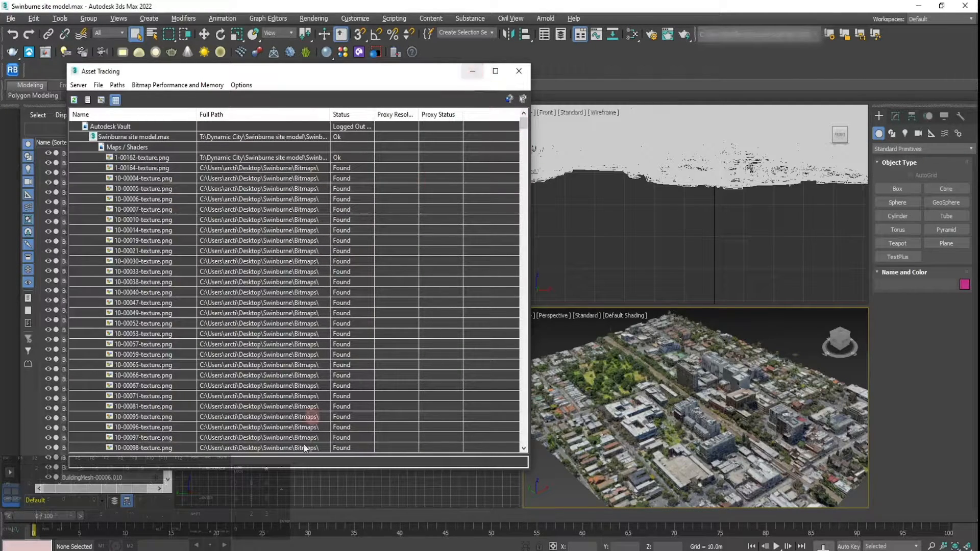
{"action": "mouse_move", "coordinate": [249, 550]}
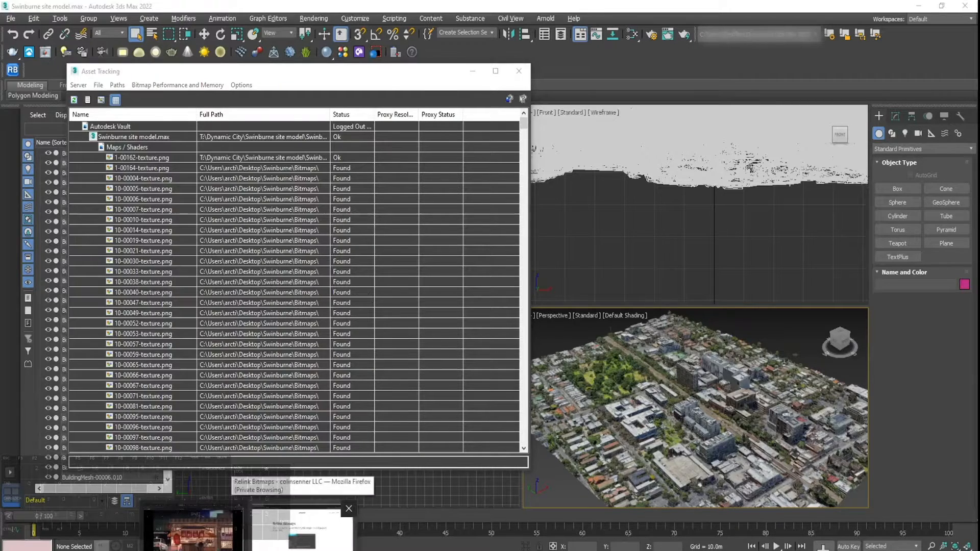
{"action": "left_click", "coordinate": [301, 531]}
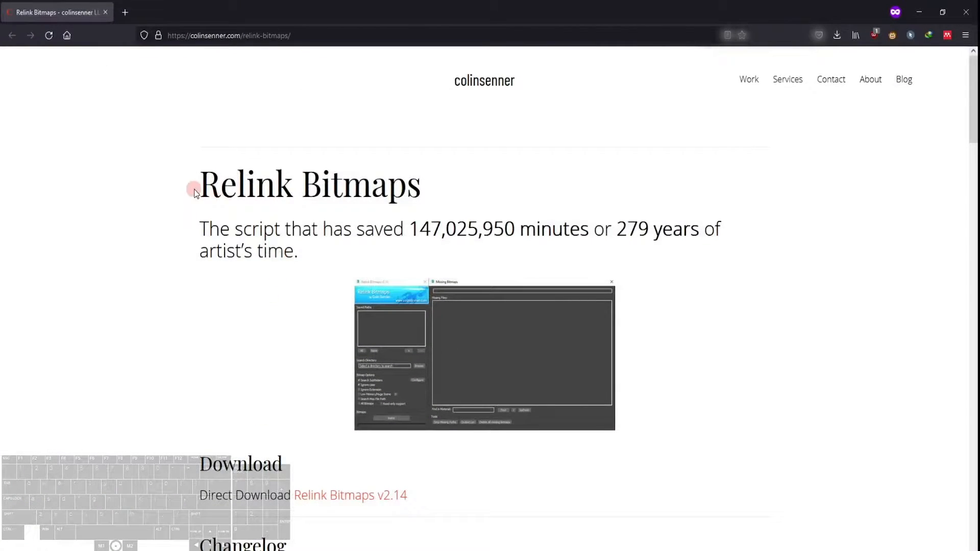
{"action": "left_click_drag", "start_coordinate": [192, 188], "coordinate": [352, 183]}
{"action": "left_click", "coordinate": [472, 195]}
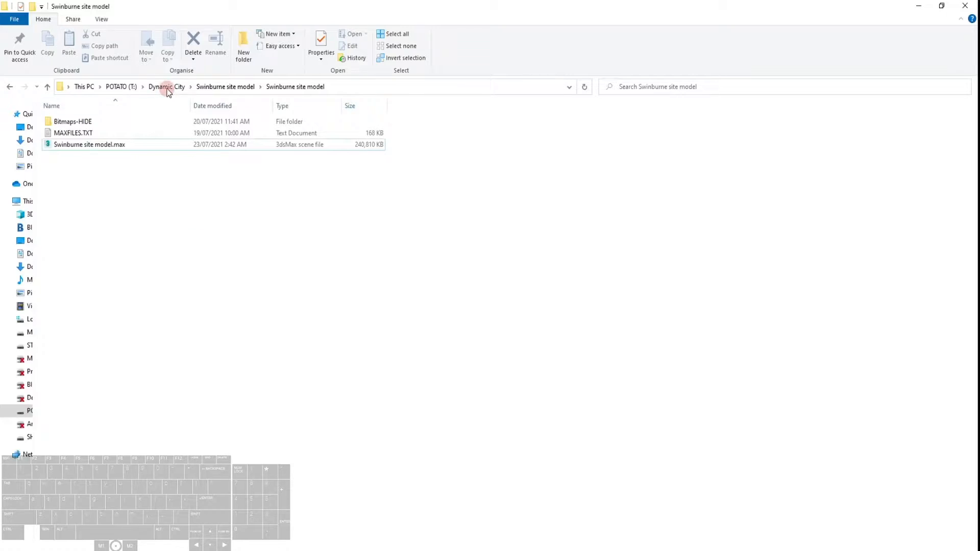
- Locate the Relink Bitmaps v2.14.mzp script in File Explorer under T:\Dynamic City\Scripts and return to 3ds Max
{"action": "left_click", "coordinate": [166, 87]}
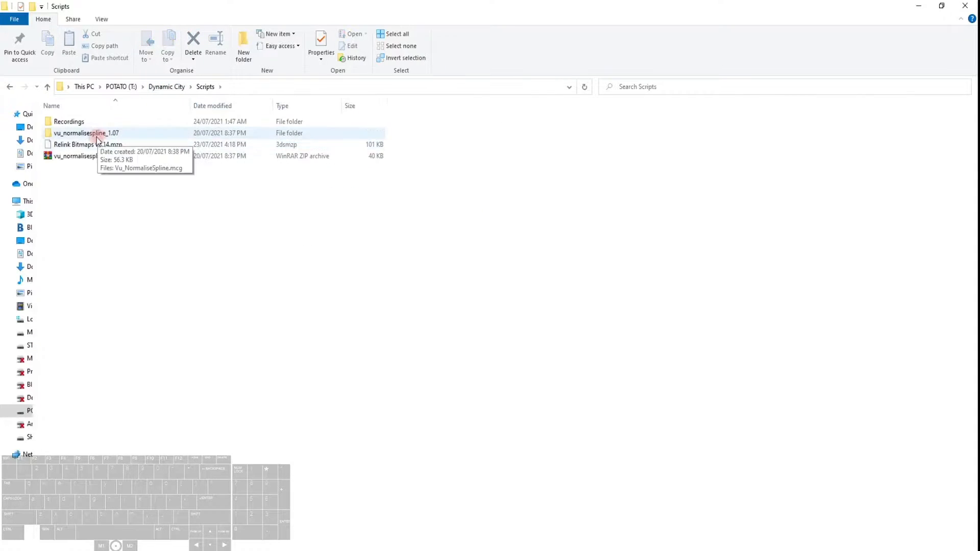
{"action": "left_click", "coordinate": [96, 147]}
{"action": "left_click_drag", "start_coordinate": [96, 147], "coordinate": [484, 84]}
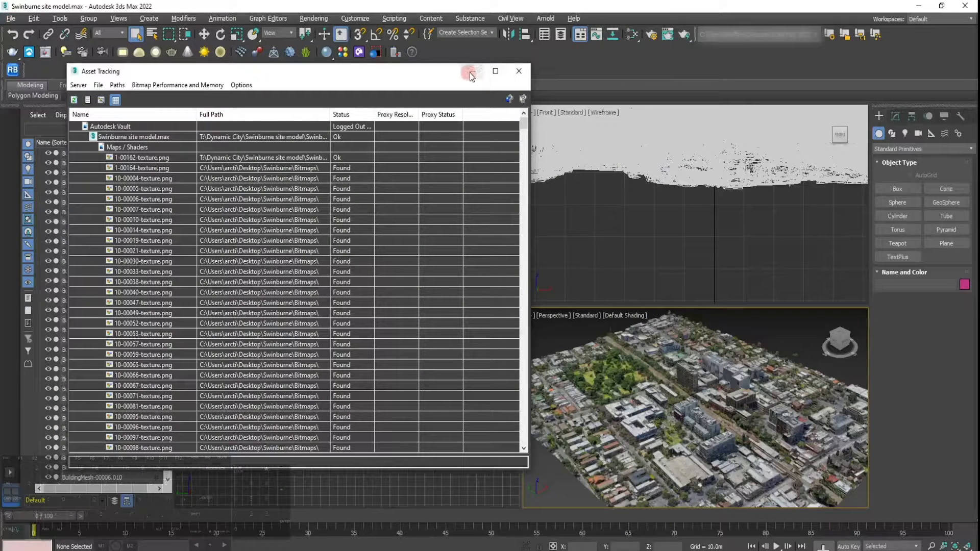
- Put Asset Tracking away and look up the Relink Bitmaps action in the ColinScripts category of the toolbar customization settings
{"action": "left_click", "coordinate": [473, 73]}
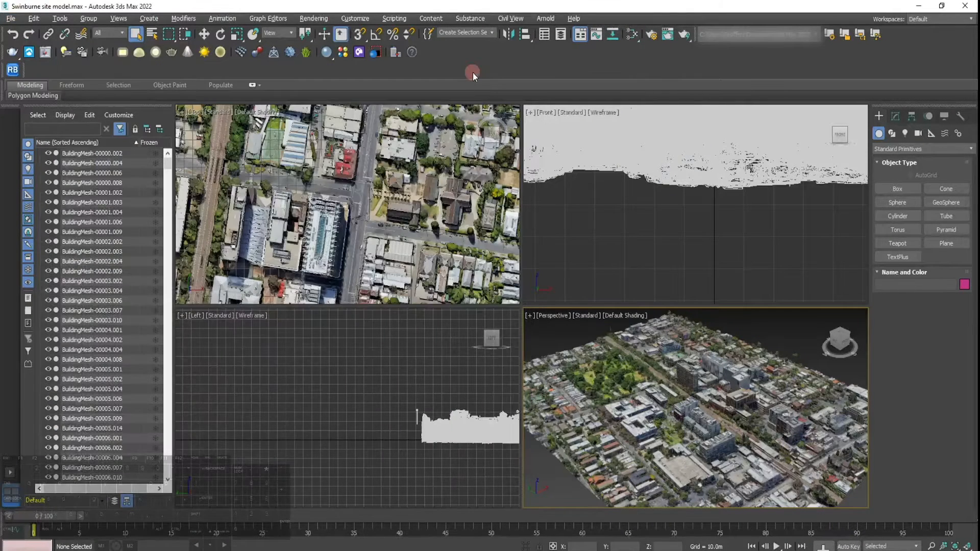
{"action": "right_click", "coordinate": [505, 63]}
{"action": "left_click", "coordinate": [538, 108]}
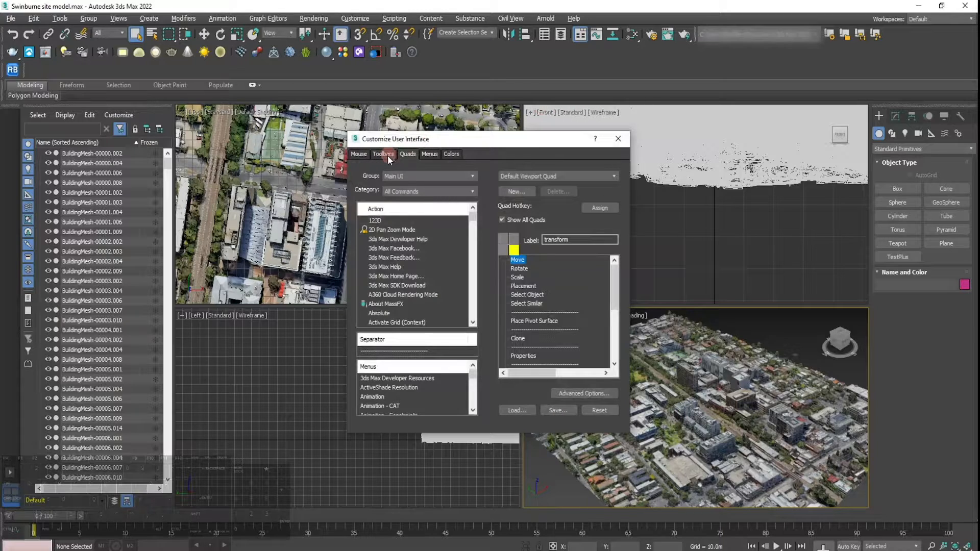
{"action": "left_click", "coordinate": [385, 154]}
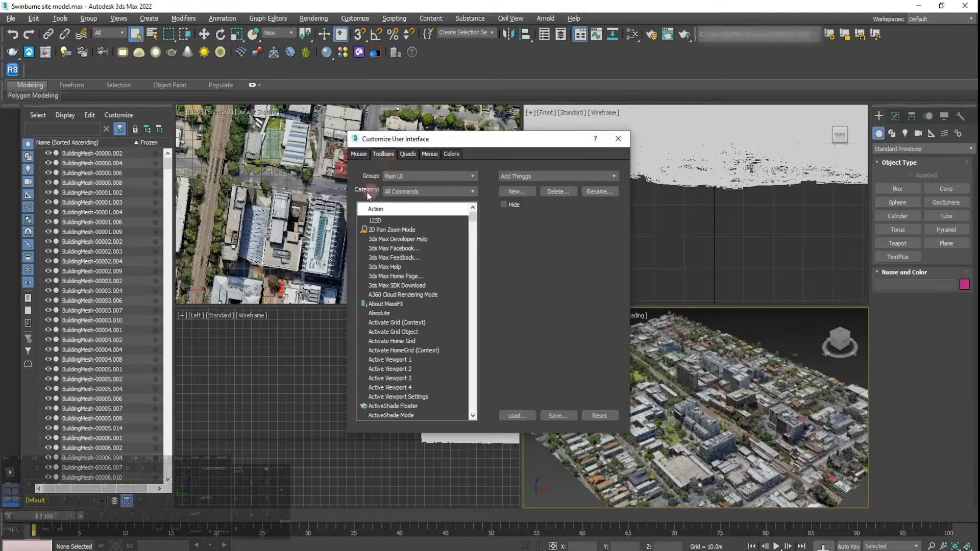
{"action": "left_click", "coordinate": [423, 191]}
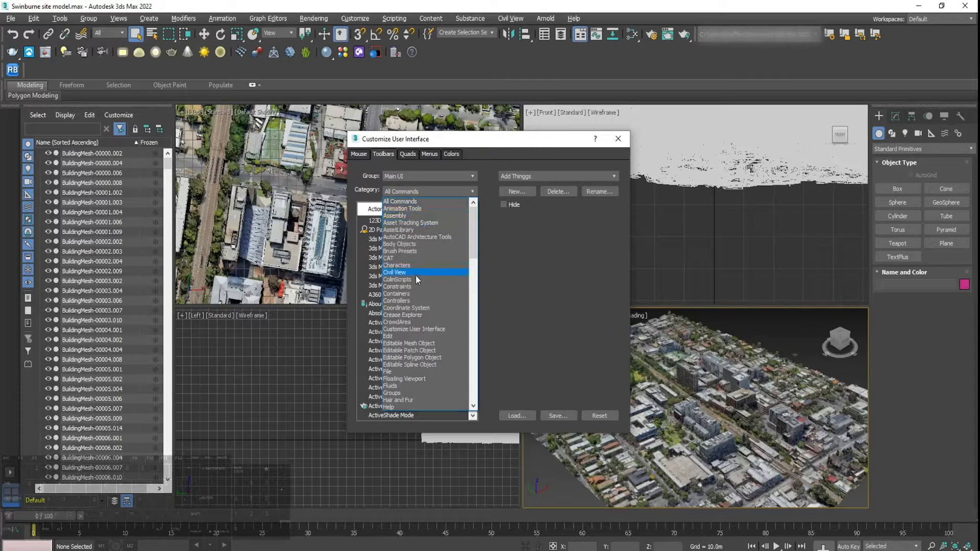
{"action": "left_click", "coordinate": [413, 280]}
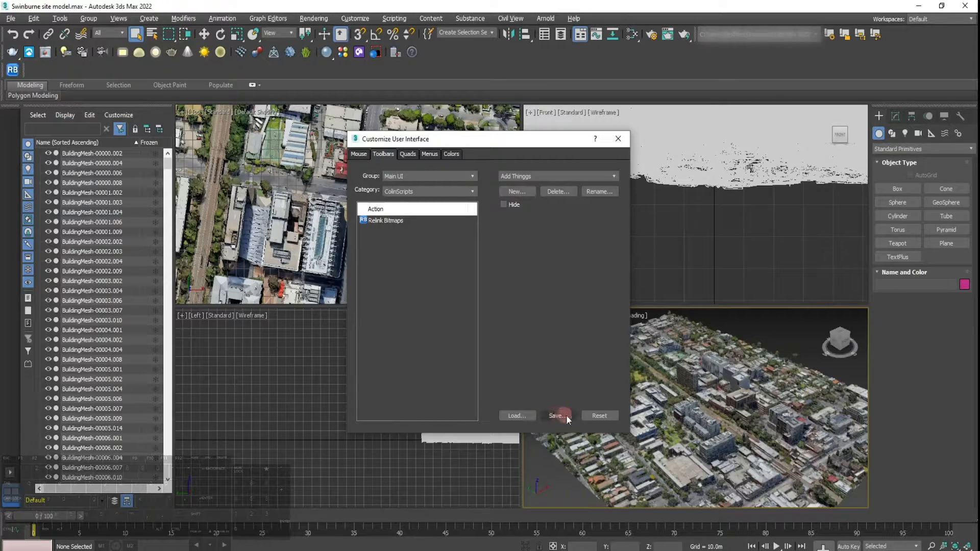
{"action": "left_click", "coordinate": [618, 140]}
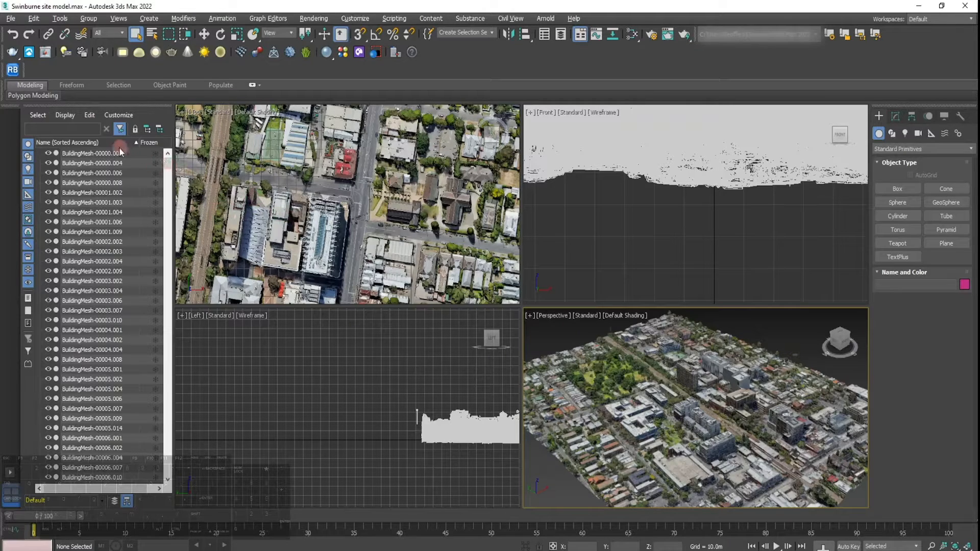
- Launch the Relink Bitmaps script, dismiss its donation window and look through the list of missing texture files
{"action": "left_click", "coordinate": [13, 71]}
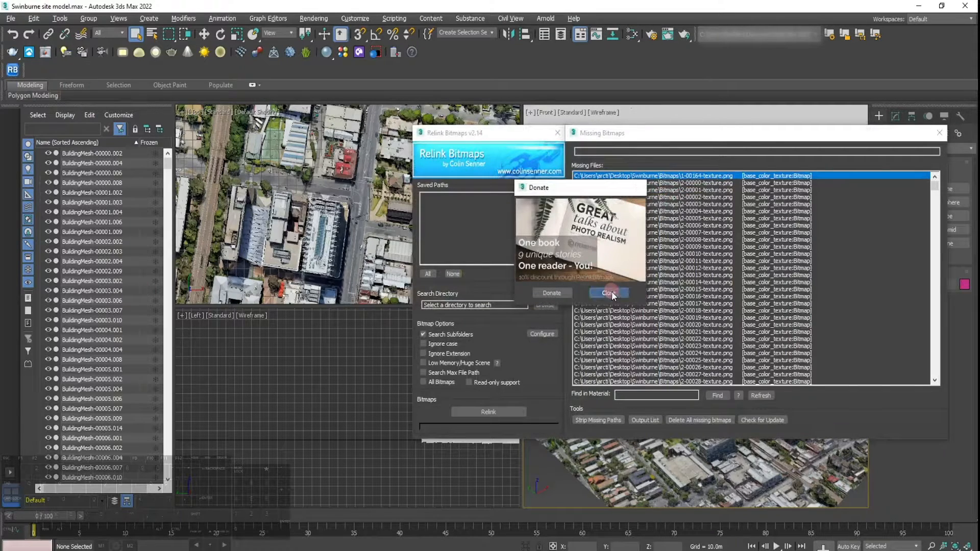
{"action": "left_click", "coordinate": [639, 187]}
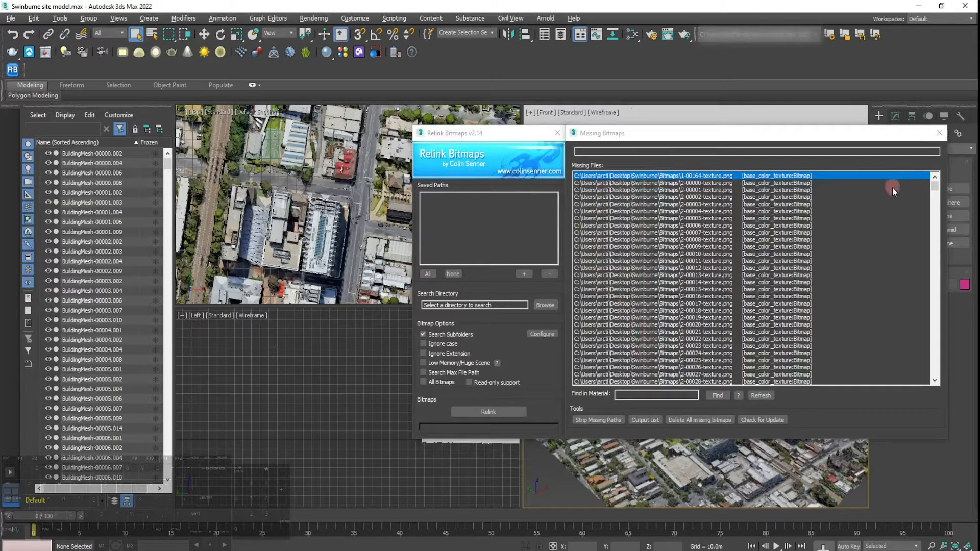
{"action": "mouse_move", "coordinate": [936, 190]}
{"action": "left_mouse_down"}
{"action": "mouse_move", "coordinate": [921, 371]}
{"action": "mouse_move", "coordinate": [939, 367]}
{"action": "mouse_move", "coordinate": [944, 183]}
{"action": "left_mouse_up"}
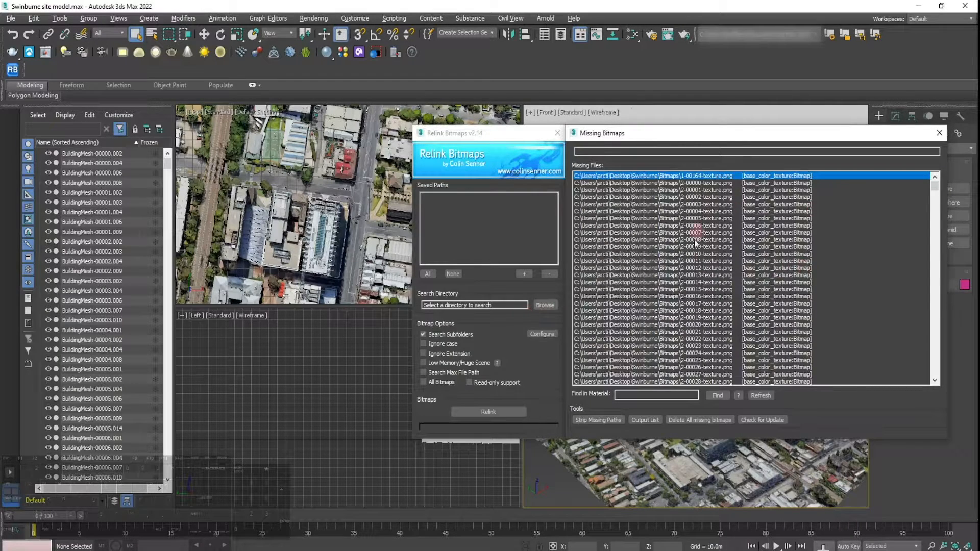
- Relink the missing bitmaps using T:\Dynamic City\Swinburne site model\Swinburne site model\Bitmaps-HIDE as the search directory, and close the script
{"action": "left_click", "coordinate": [544, 305]}
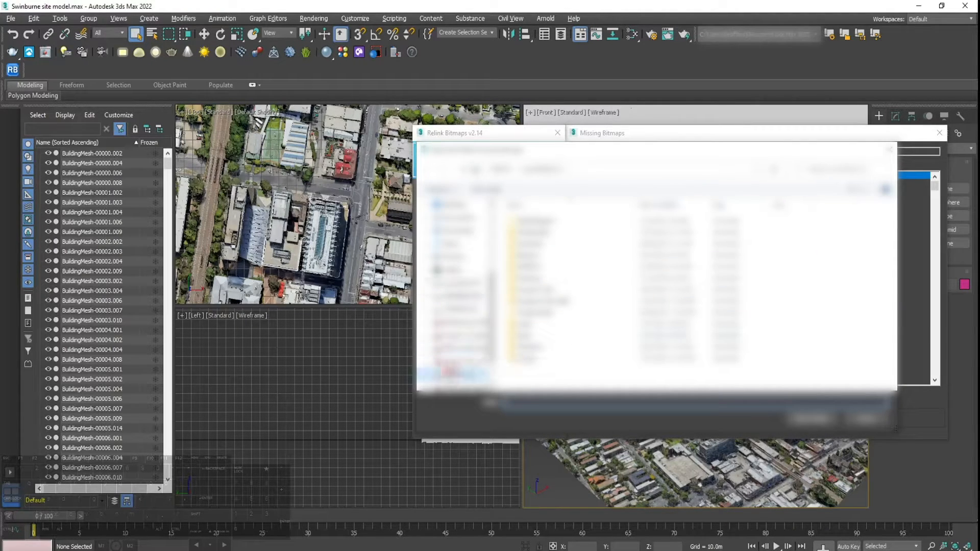
{"action": "left_click", "coordinate": [448, 372]}
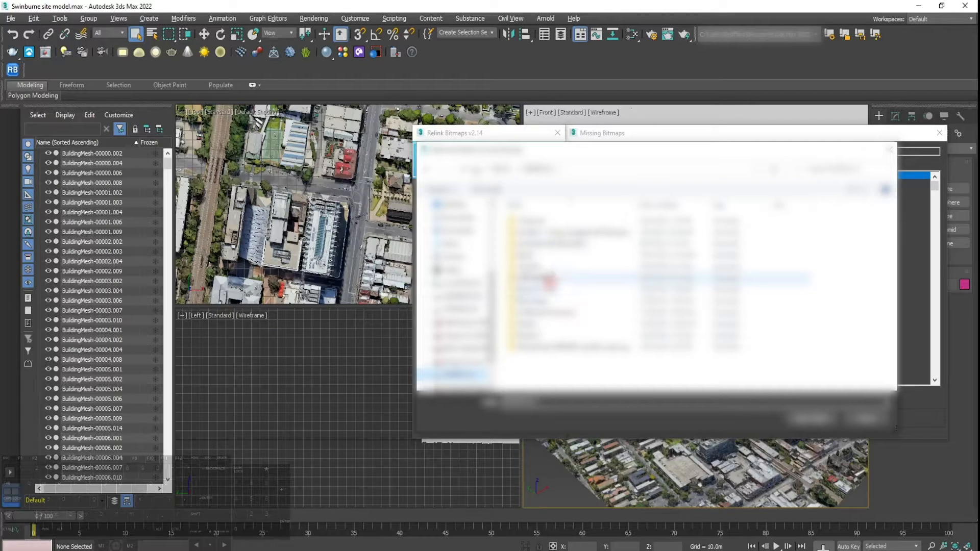
{"action": "double_click", "coordinate": [549, 280]}
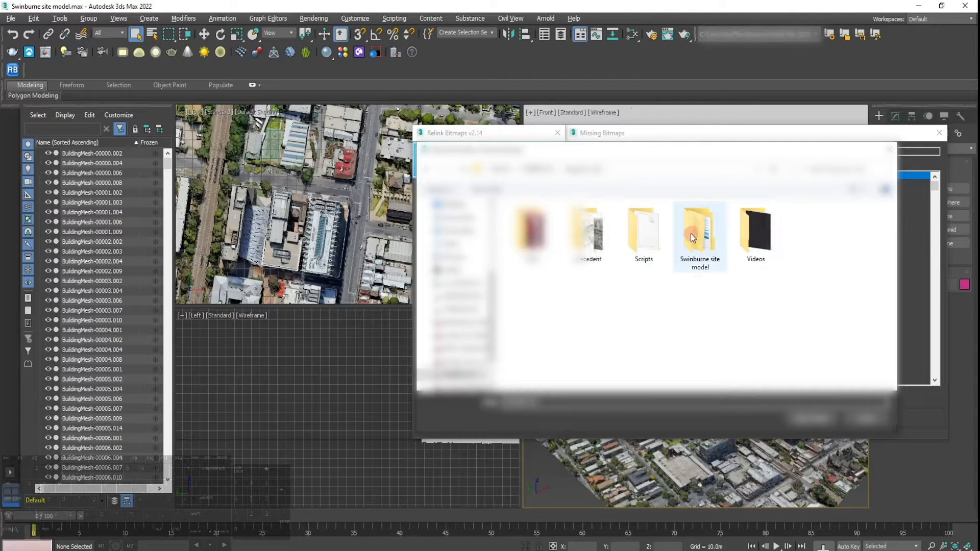
{"action": "double_click", "coordinate": [690, 233]}
{"action": "left_click", "coordinate": [555, 223]}
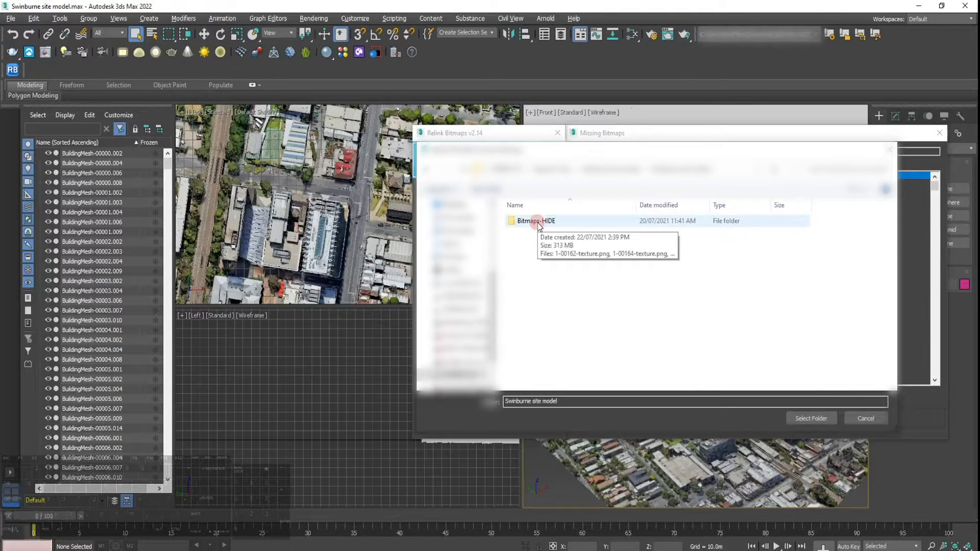
{"action": "double_click", "coordinate": [539, 223]}
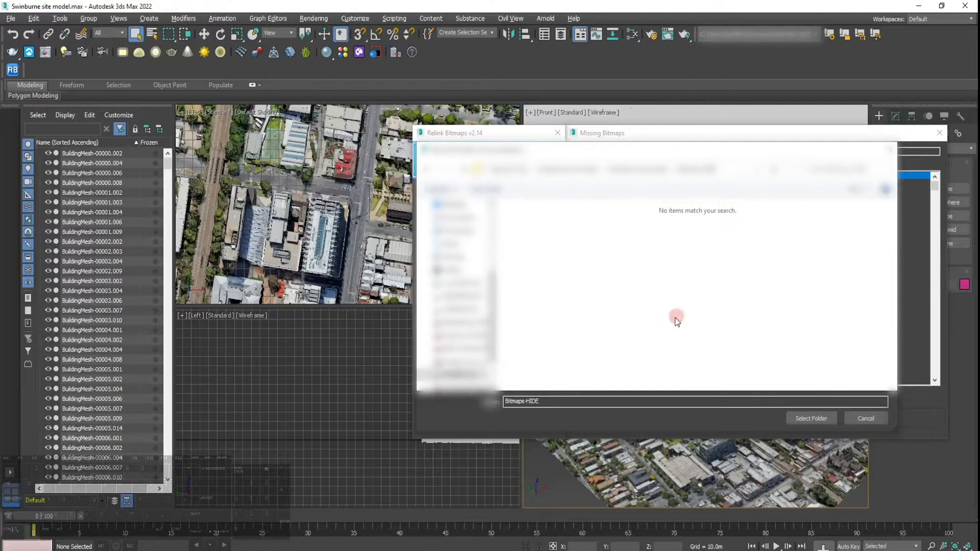
{"action": "left_click", "coordinate": [808, 418]}
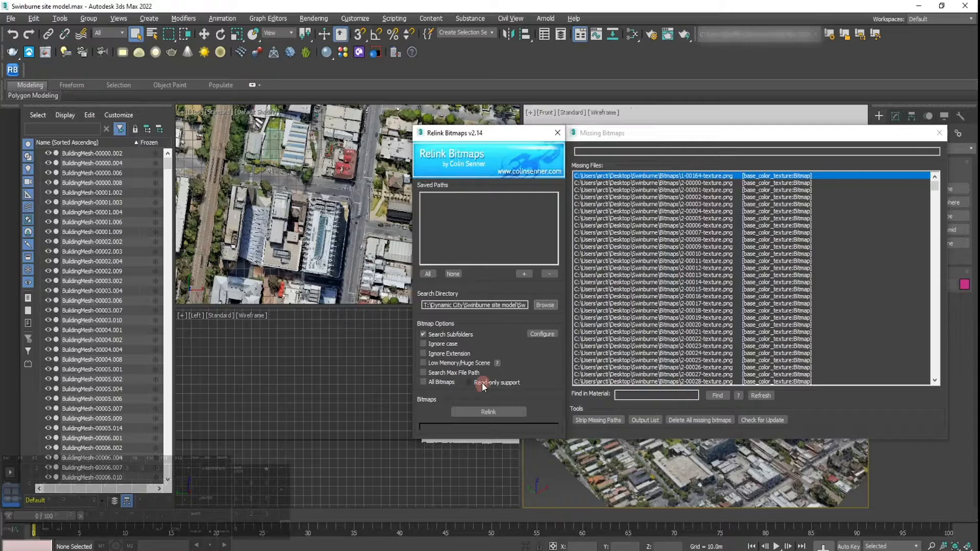
{"action": "left_click", "coordinate": [510, 409]}
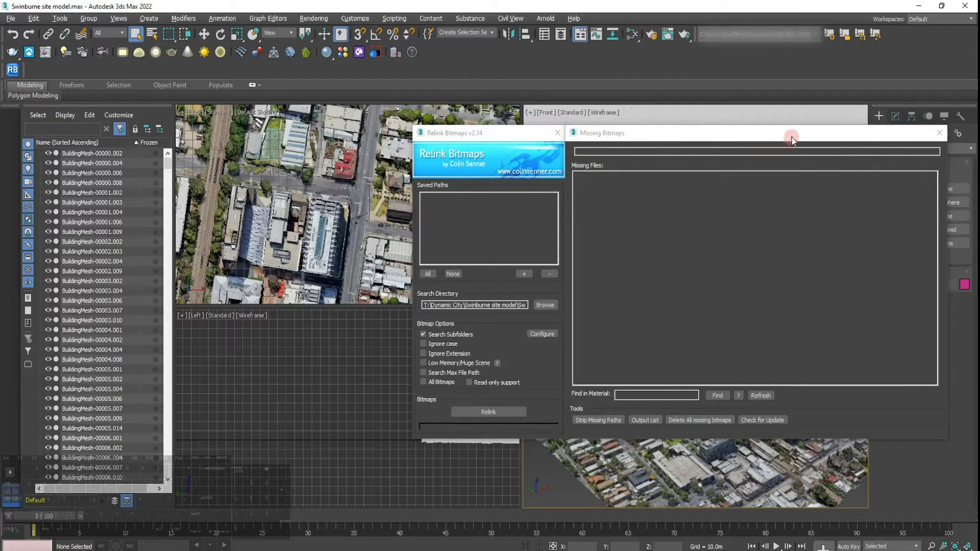
{"action": "left_click", "coordinate": [937, 134]}
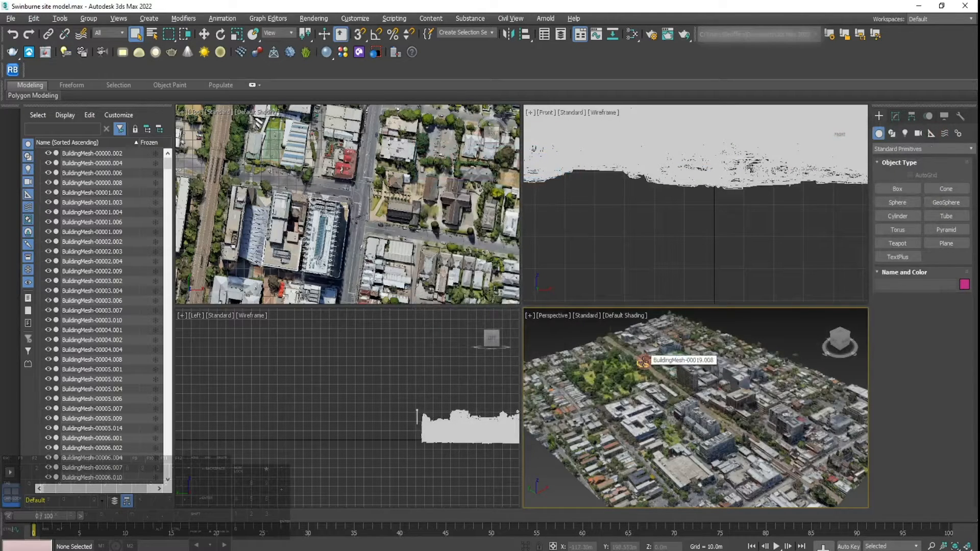
- Frame the whole city model in the Left and Perspective viewports
{"action": "left_click", "coordinate": [443, 373]}
{"action": "key", "text": "z"}
{"action": "left_click", "coordinate": [567, 330]}
{"action": "key", "text": "z"}
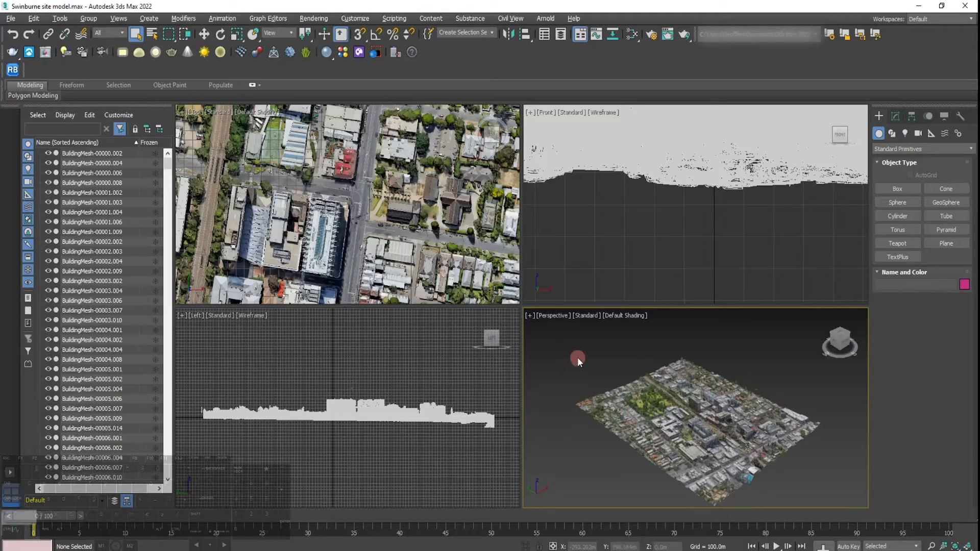
- Reopen Asset Tracking and refresh its list of texture assets
{"action": "key", "text": "shift+t"}
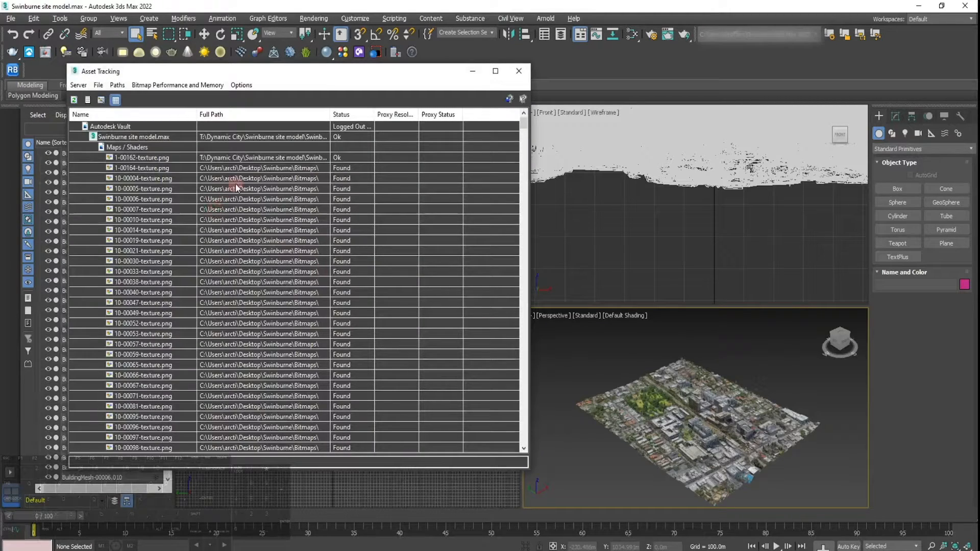
{"action": "left_click", "coordinate": [102, 85]}
{"action": "left_click", "coordinate": [102, 85]}
{"action": "left_click", "coordinate": [117, 85]}
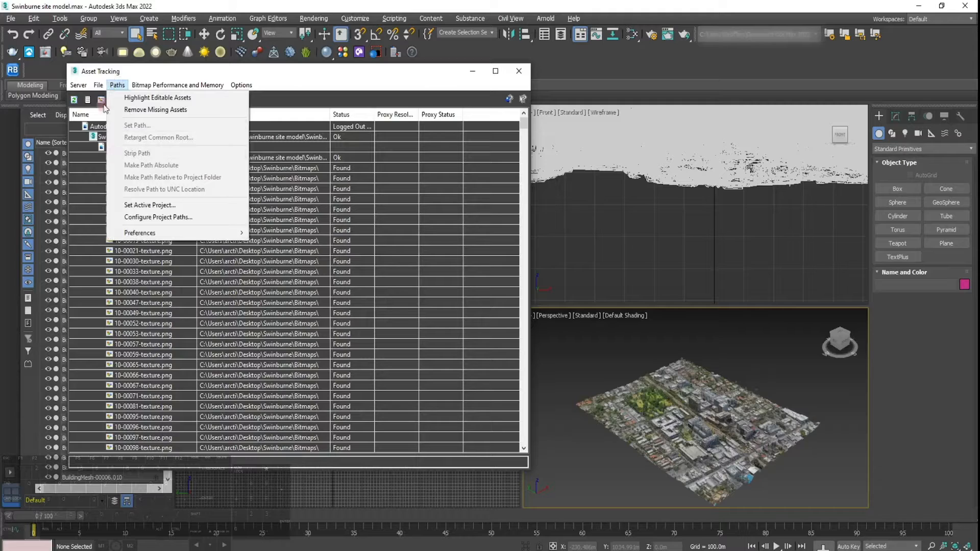
{"action": "mouse_move", "coordinate": [102, 88]}
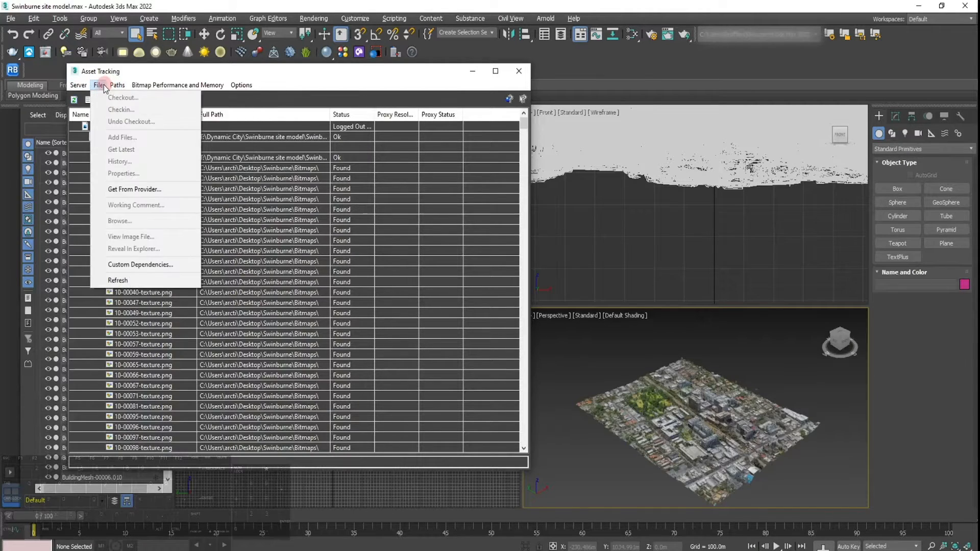
{"action": "left_click", "coordinate": [122, 280]}
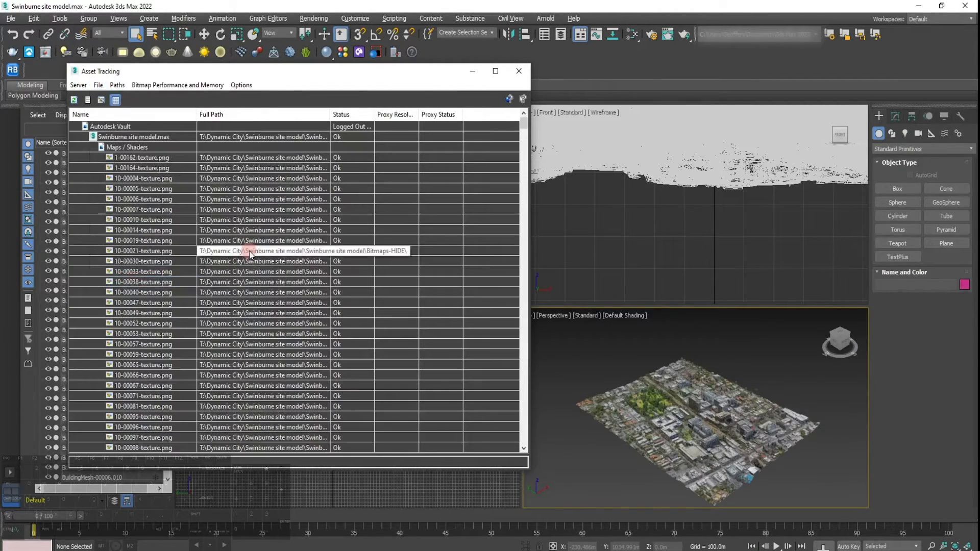
- Widen the Full Path column, check the texture paths and statuses down the whole list, and close Asset Tracking
{"action": "left_click_drag", "start_coordinate": [330, 115], "coordinate": [416, 121]}
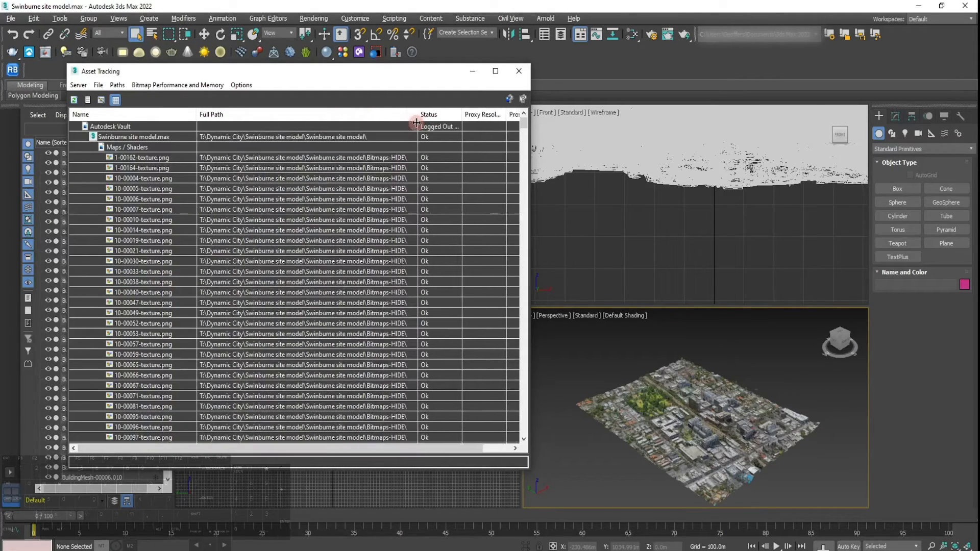
{"action": "scroll", "coordinate": [366, 323], "scroll_direction": "down", "scroll_amount": 3}
{"action": "scroll", "coordinate": [509, 136], "scroll_direction": "down", "scroll_amount": 8}
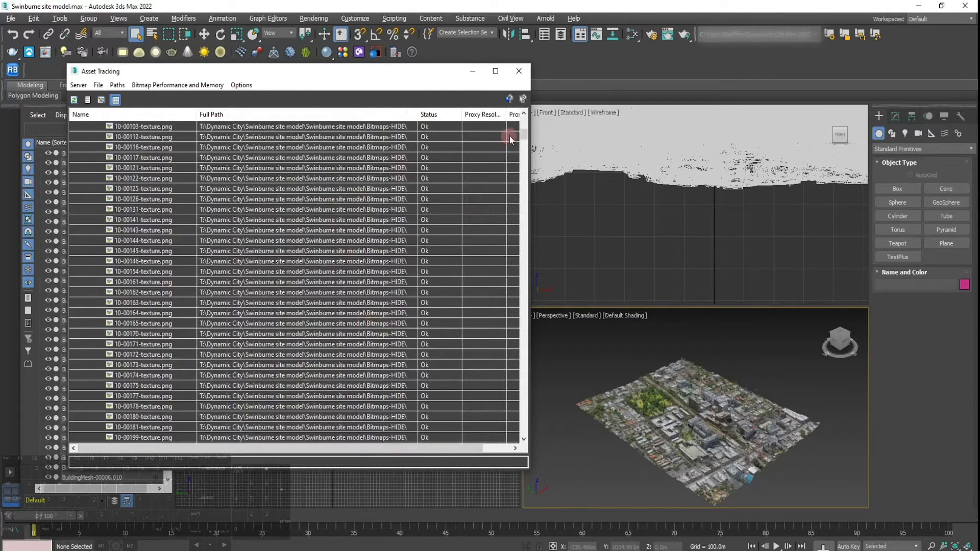
{"action": "left_click_drag", "start_coordinate": [523, 137], "coordinate": [506, 431]}
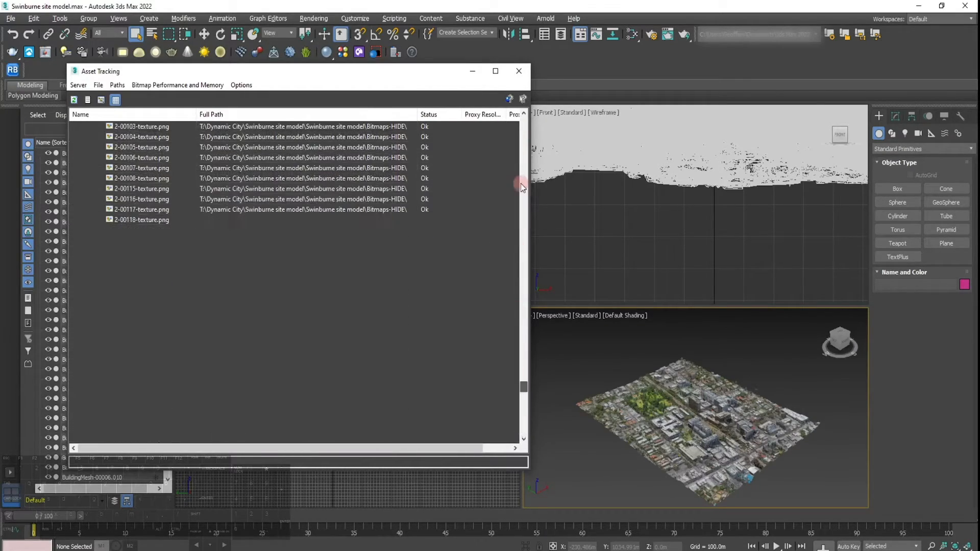
{"action": "left_click", "coordinate": [519, 70]}
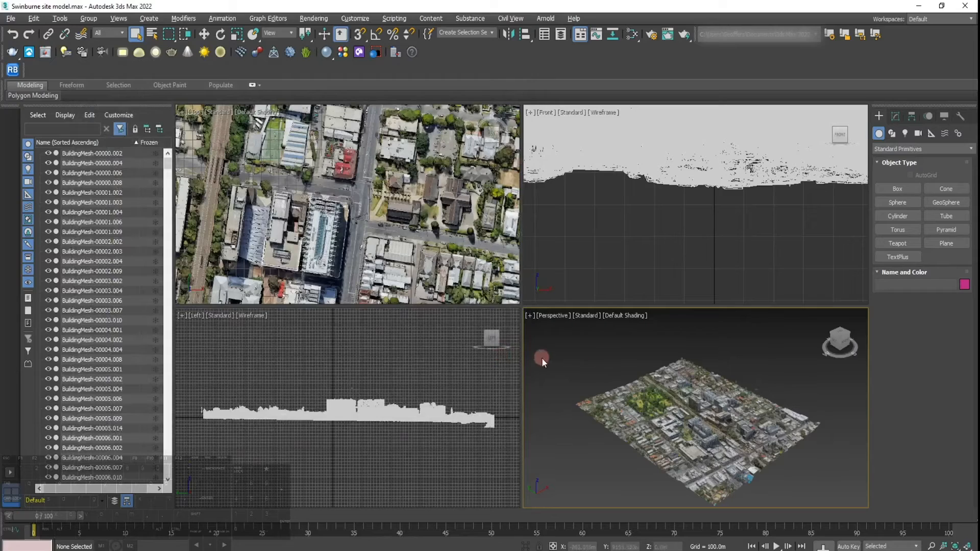
- Inspect the textured buildings up close in the Perspective viewport
{"action": "scroll", "coordinate": [680, 474], "scroll_direction": "up", "scroll_amount": 1}
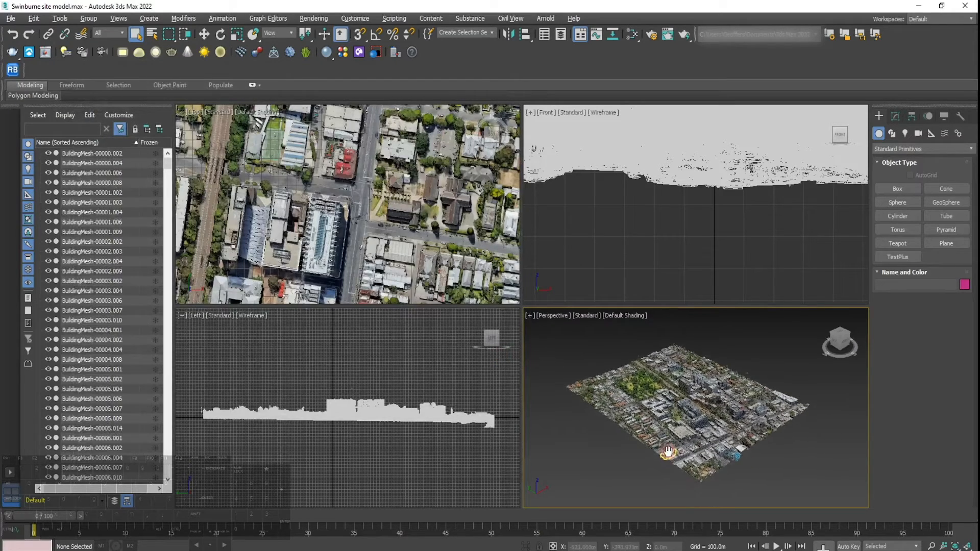
{"action": "scroll", "coordinate": [715, 388], "scroll_direction": "up", "scroll_amount": 8}
{"action": "middle_click_drag", "start_coordinate": [719, 362], "coordinate": [711, 467]}
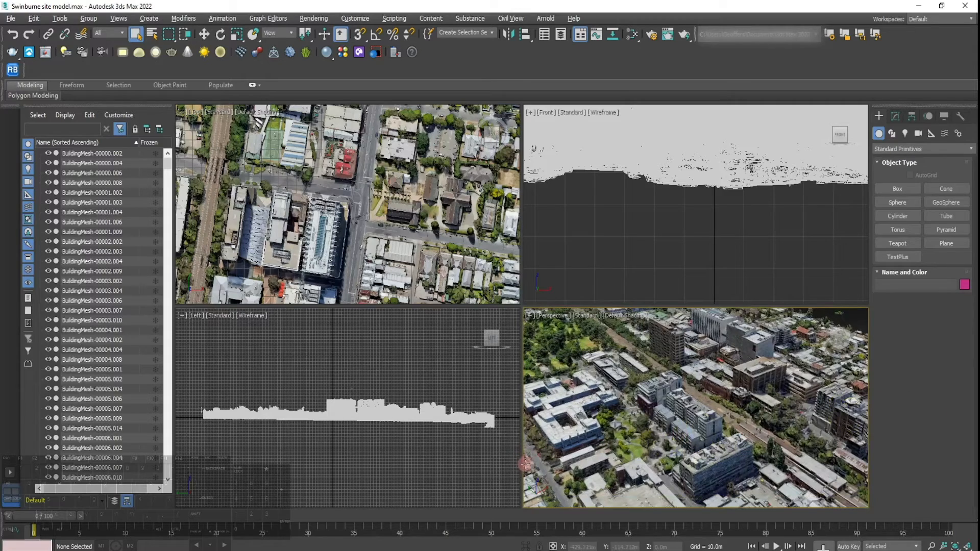